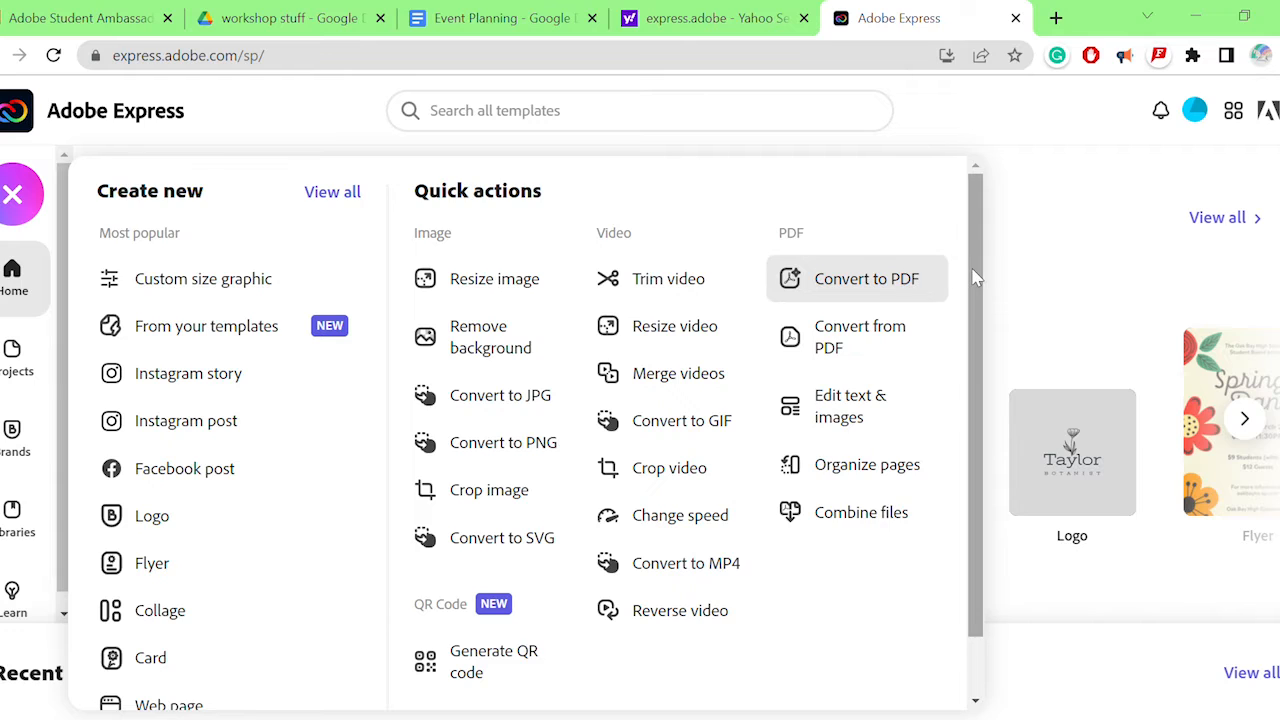
Create a new web page project and title it "VCU Women's Ultimate Frisbee Club".
{"action": "scroll", "coordinate": [970, 278], "scroll_direction": "down", "scroll_amount": 1}
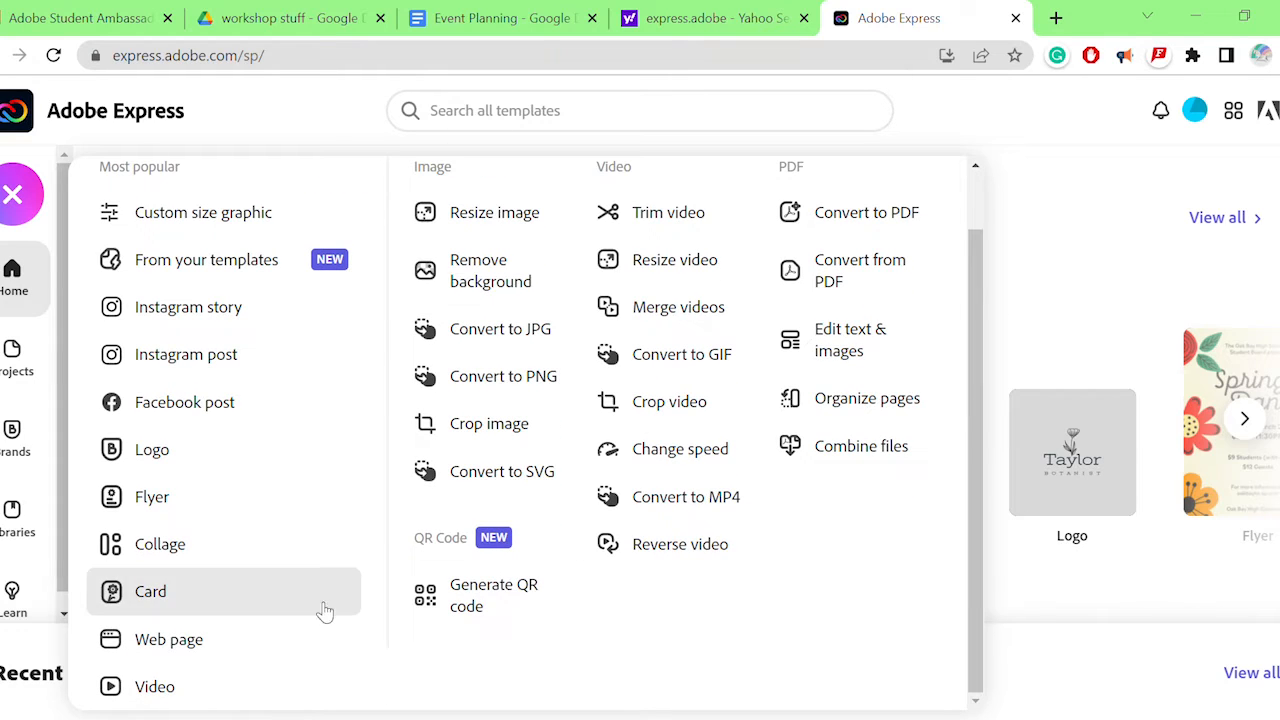
{"action": "left_click", "coordinate": [206, 651]}
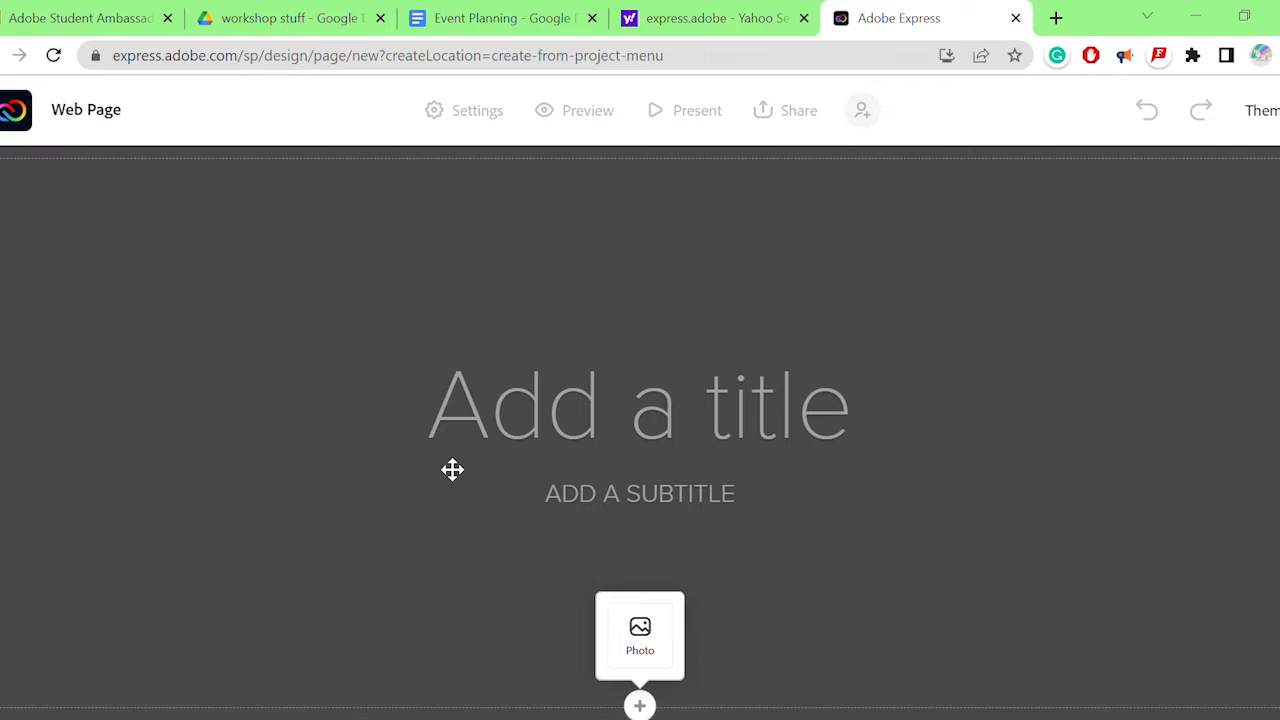
{"action": "left_click", "coordinate": [556, 418]}
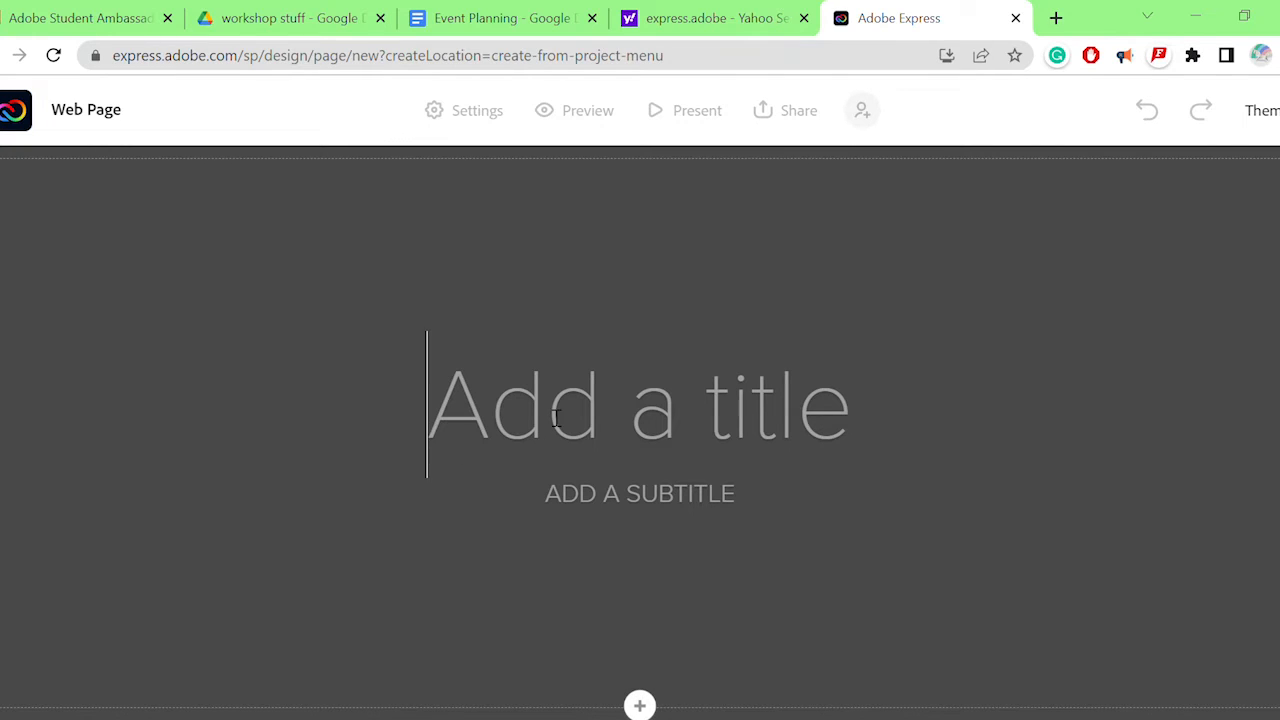
{"action": "type", "text": "VCU Women"}
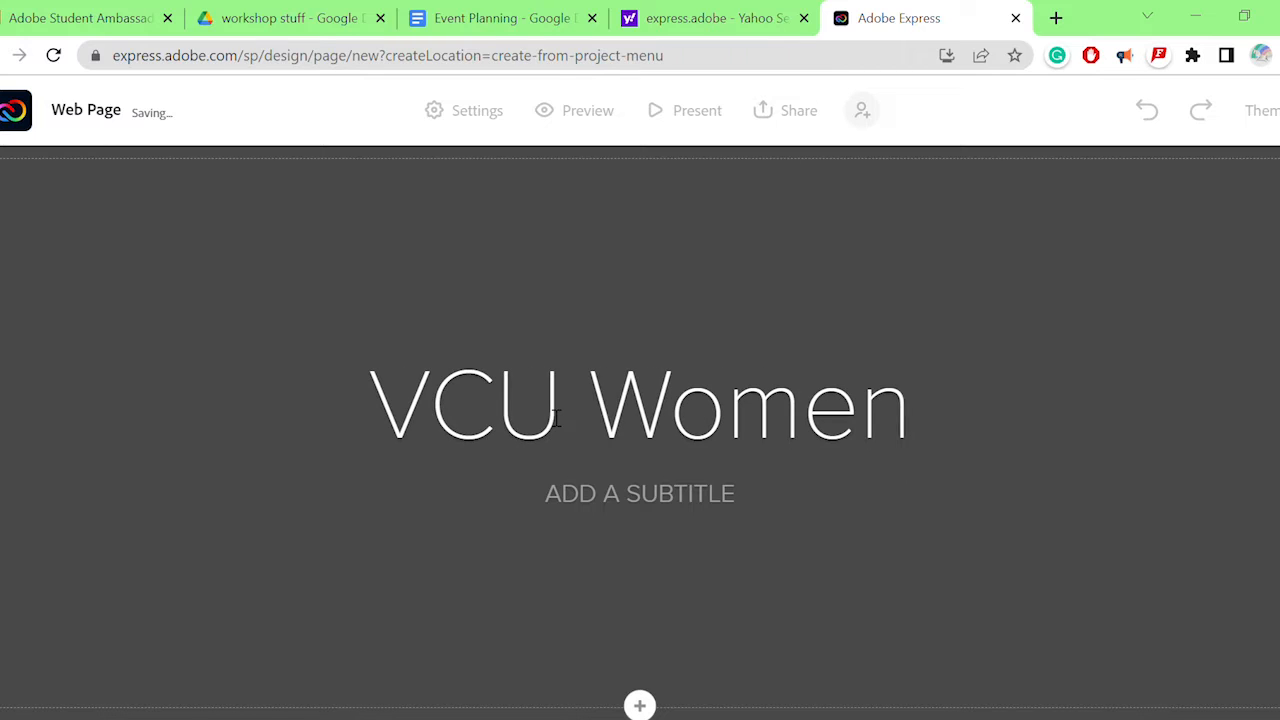
{"action": "type", "text": "'s Ultimate "}
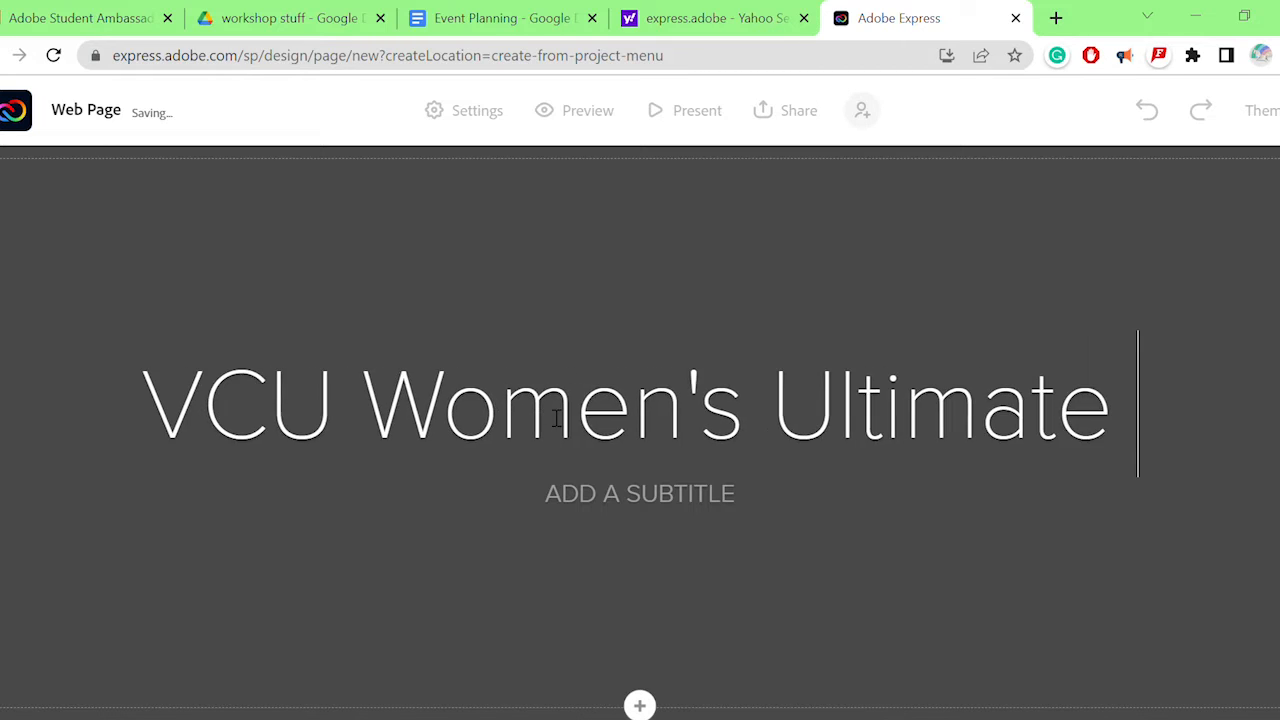
{"action": "type", "text": "Frisbee Club"}
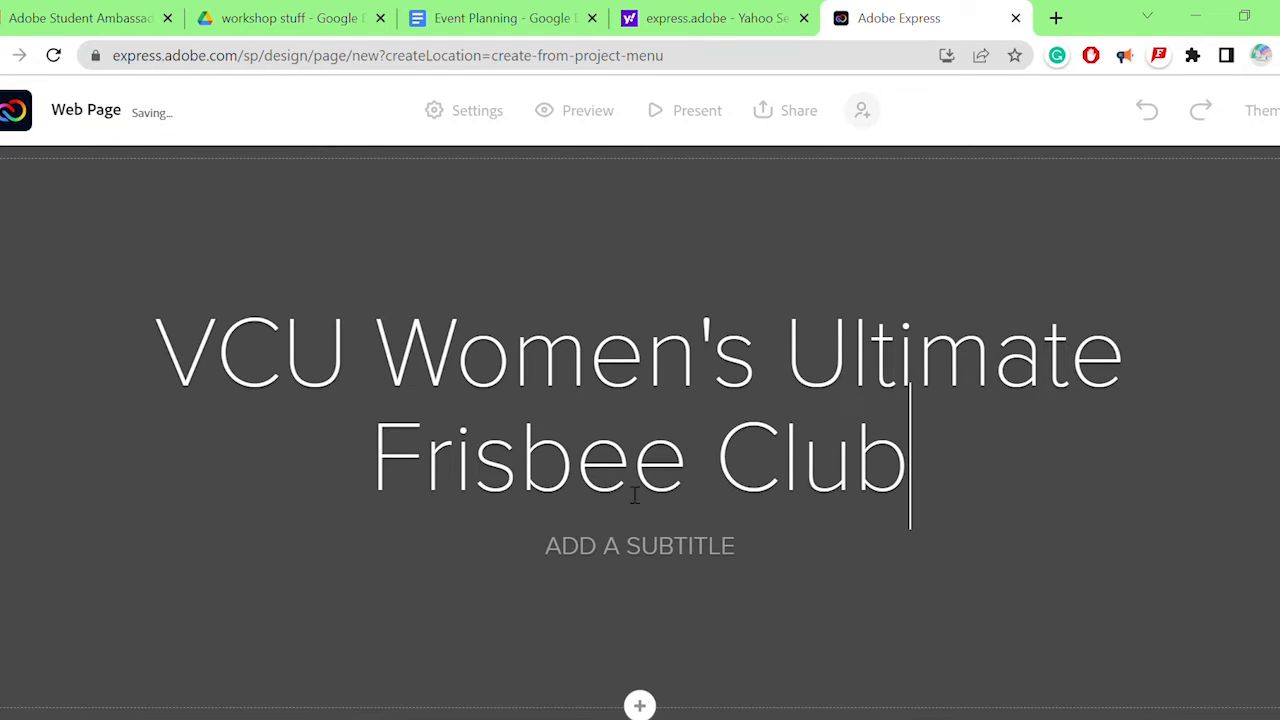
Add the subtitle "GO VENDETTA!" below the page title.
{"action": "left_click", "coordinate": [715, 562]}
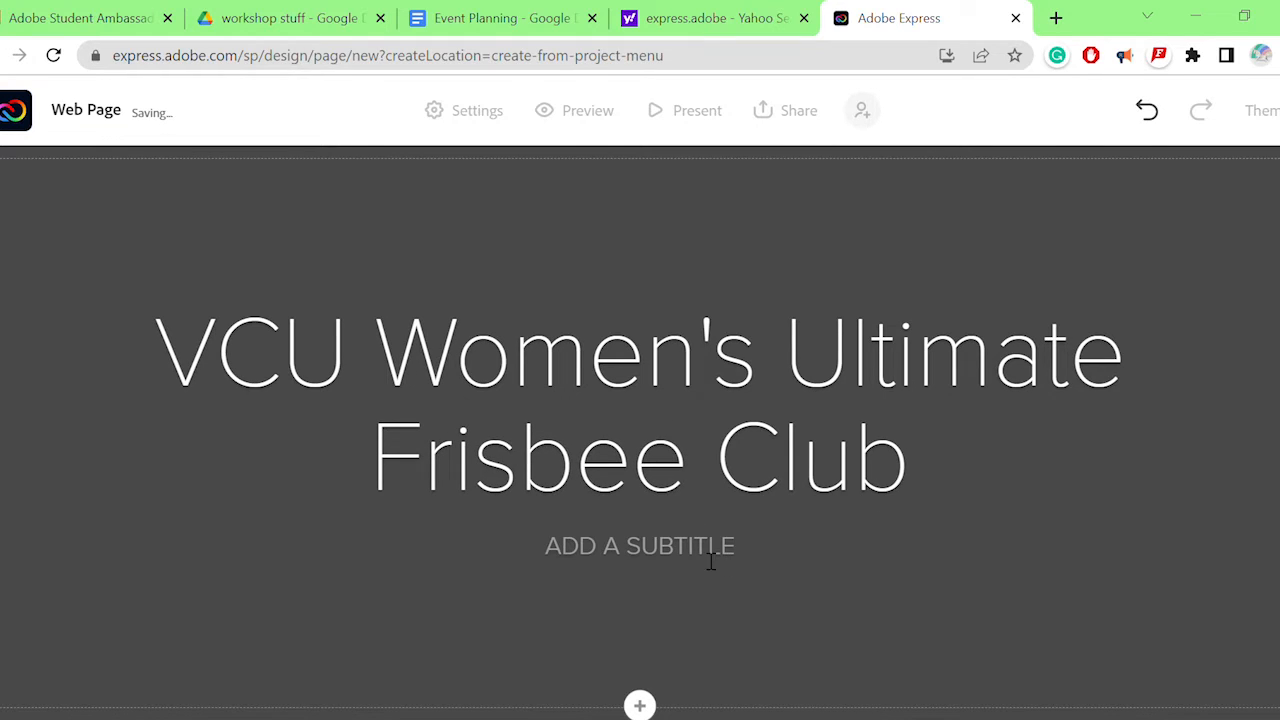
{"action": "type", "text": "GO VENDET"}
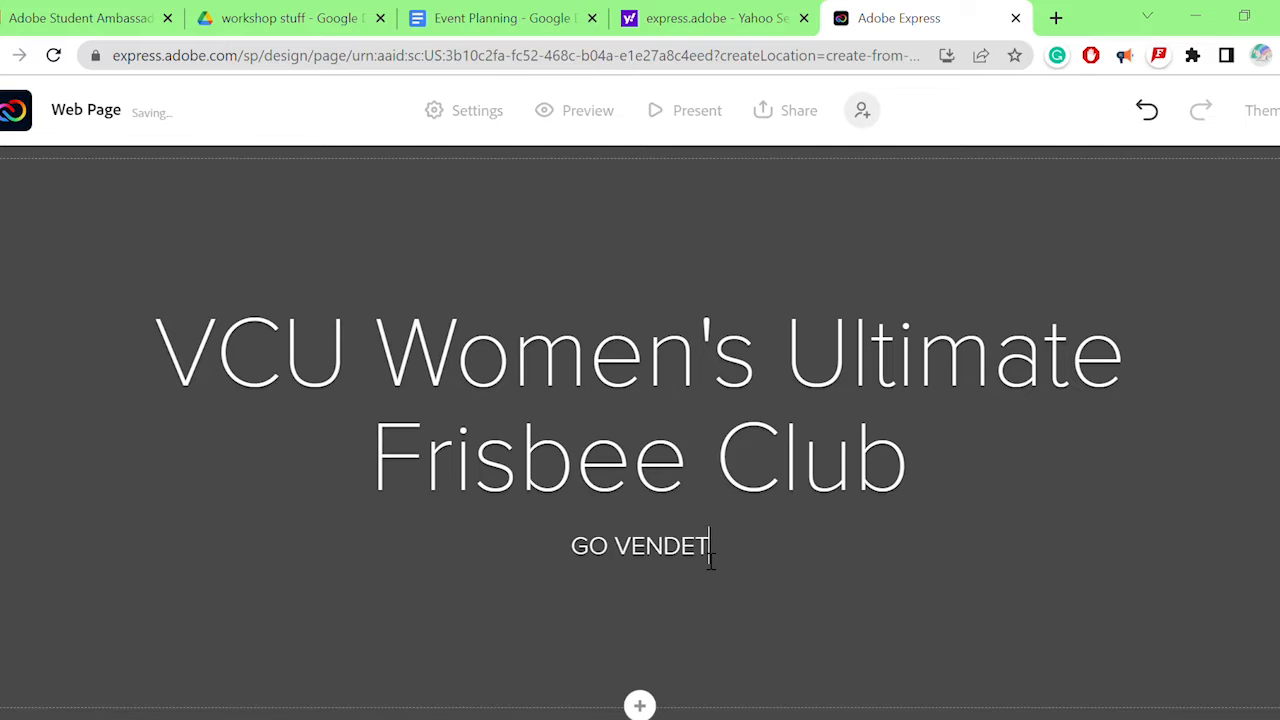
{"action": "type", "text": "TA!"}
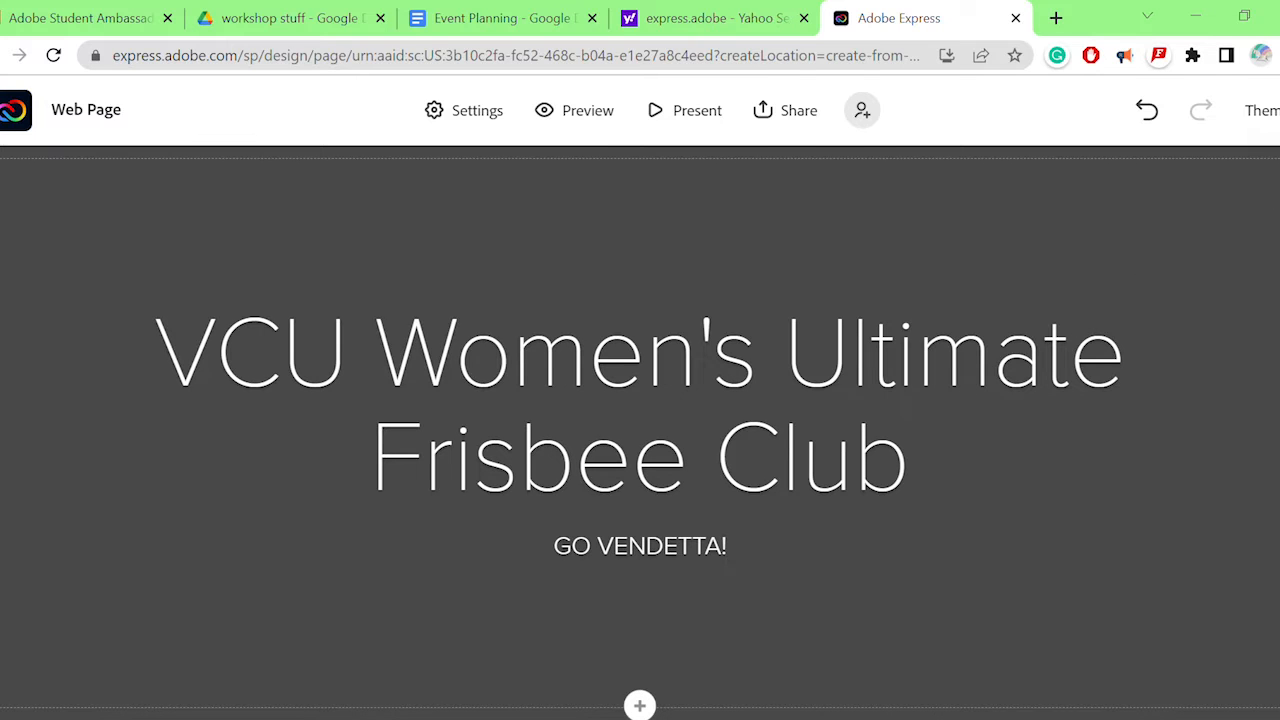
{"action": "scroll", "coordinate": [640, 643], "scroll_direction": "down", "scroll_amount": 1}
{"action": "scroll", "coordinate": [640, 643], "scroll_direction": "up", "scroll_amount": 1}
{"action": "left_click", "coordinate": [640, 706]}
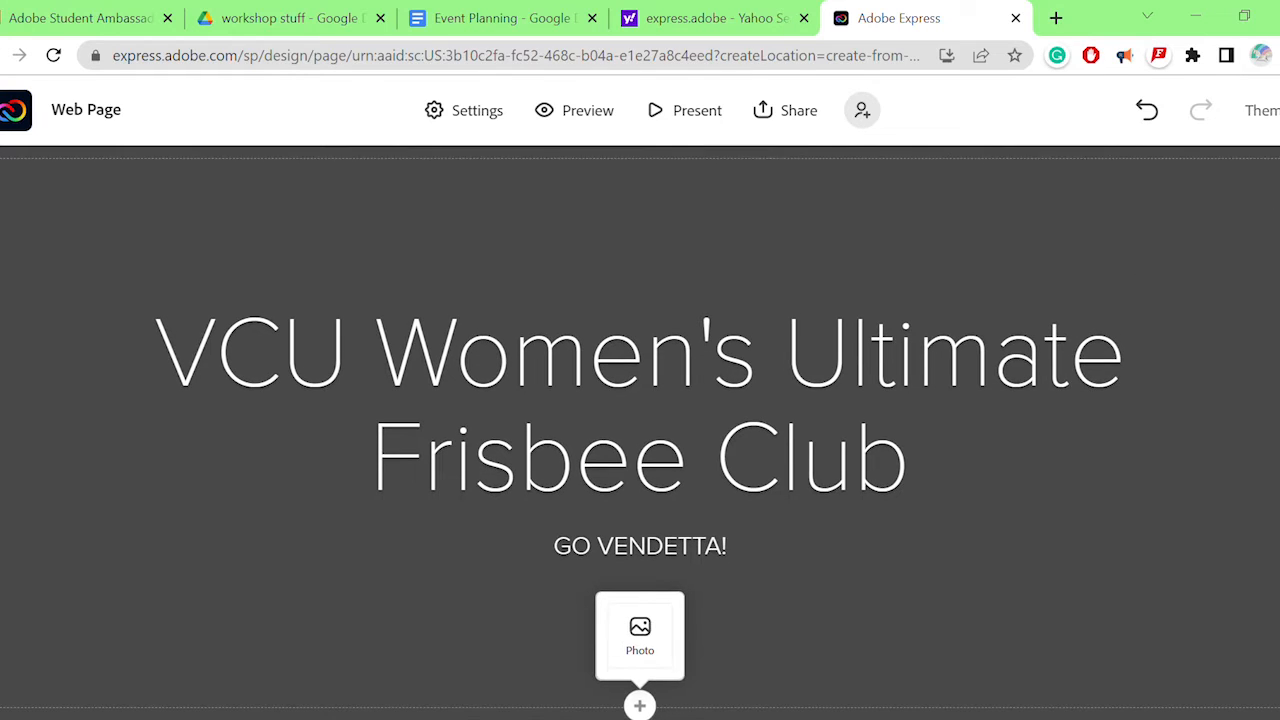
Browse the available Adobe Express themes and apply the Tereza theme to the web page.
{"action": "left_click", "coordinate": [1263, 111]}
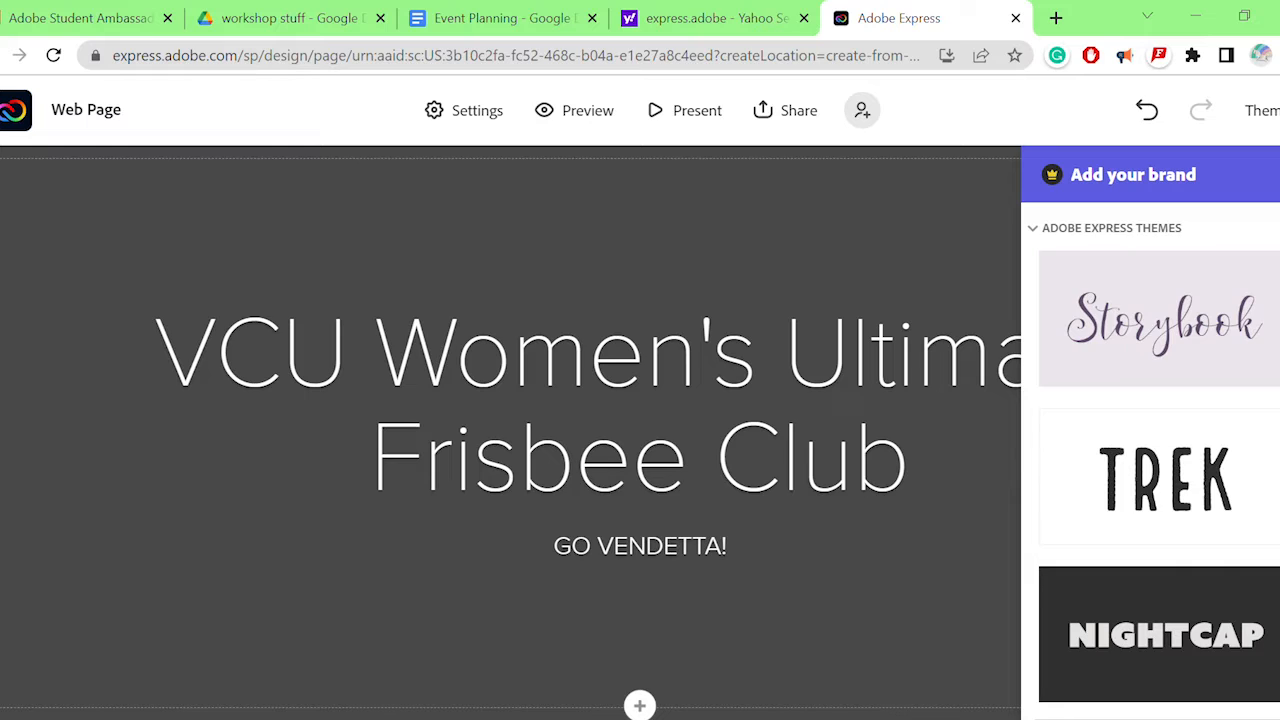
{"action": "scroll", "coordinate": [1157, 460], "scroll_direction": "down", "scroll_amount": 4}
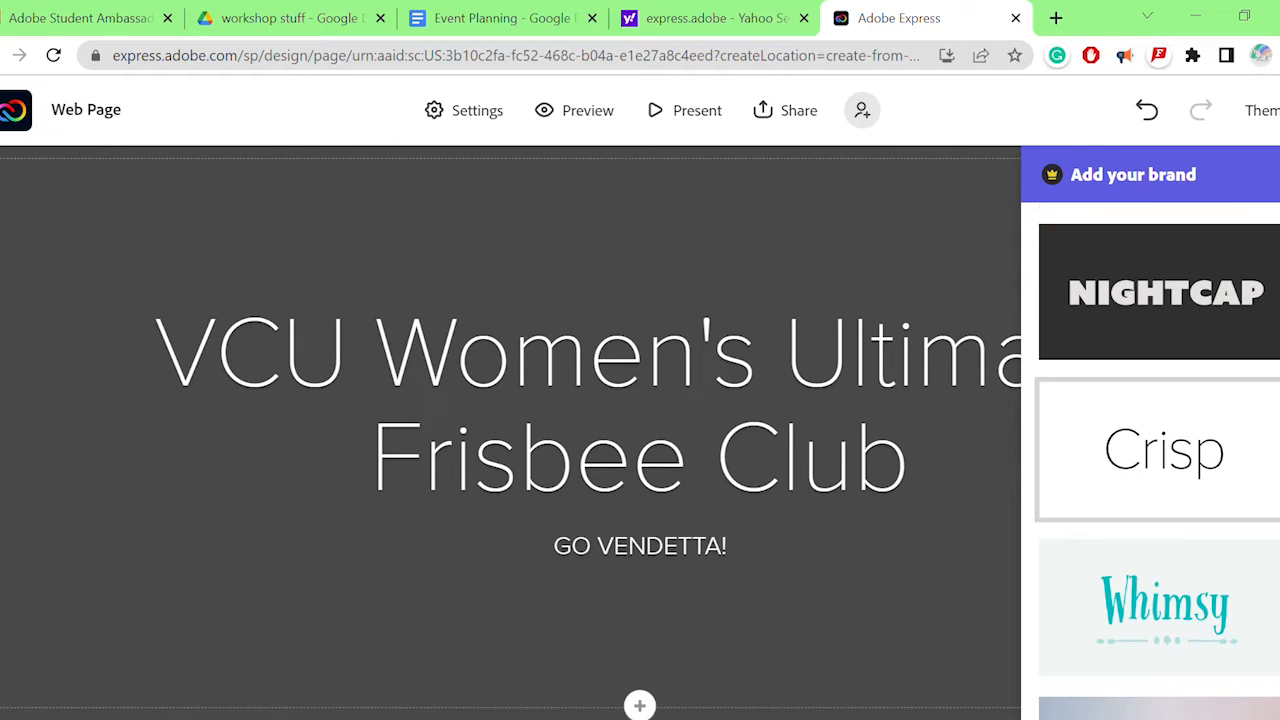
{"action": "scroll", "coordinate": [1157, 460], "scroll_direction": "down", "scroll_amount": 5}
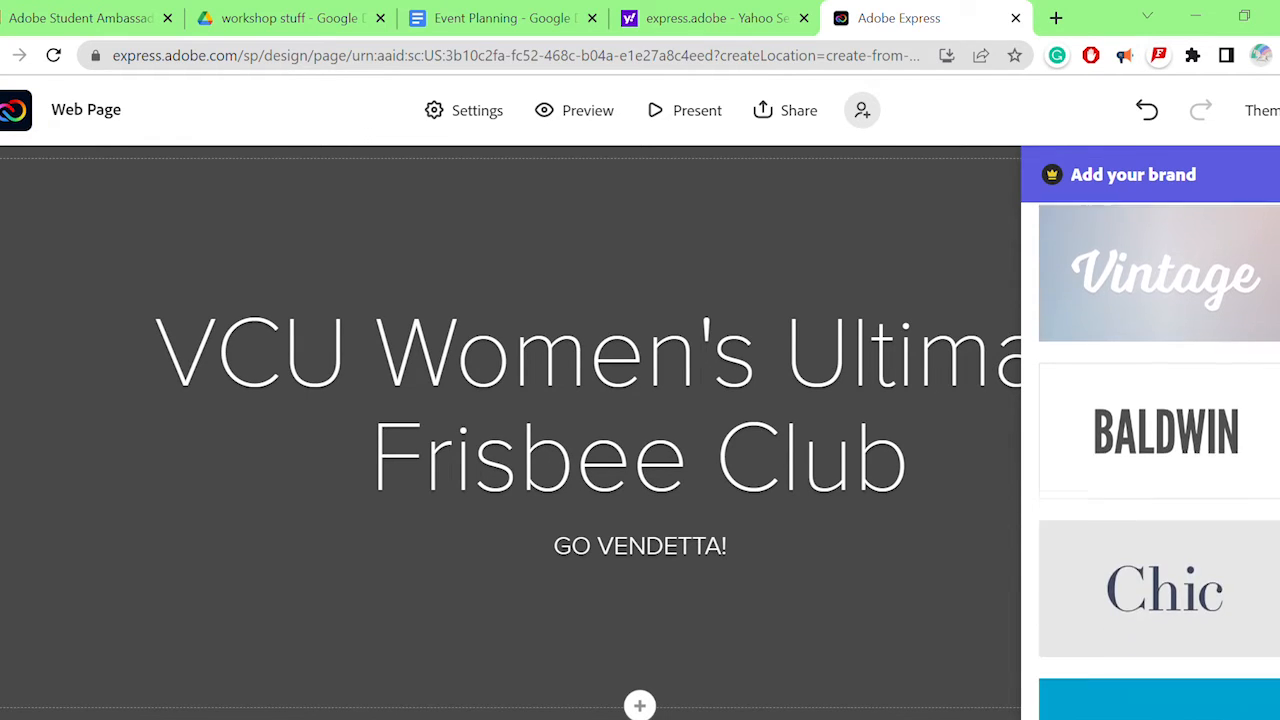
{"action": "scroll", "coordinate": [1159, 460], "scroll_direction": "down", "scroll_amount": 5}
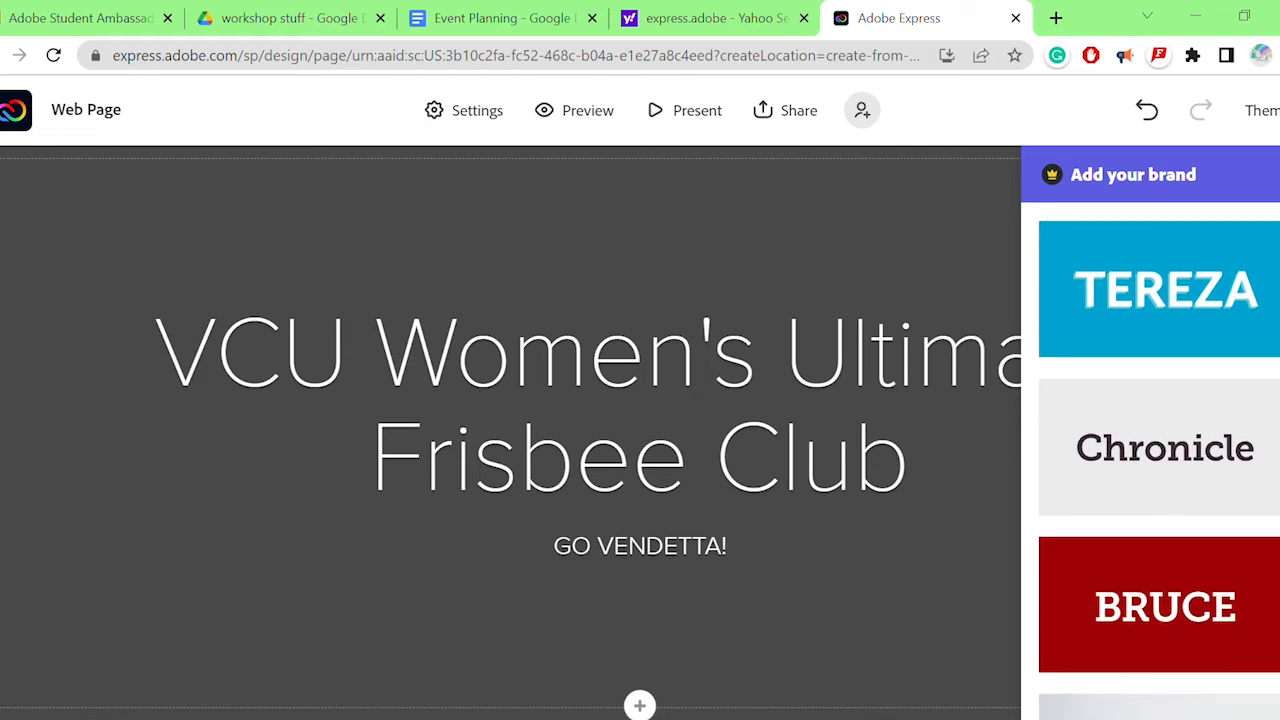
{"action": "scroll", "coordinate": [1159, 460], "scroll_direction": "down", "scroll_amount": 3}
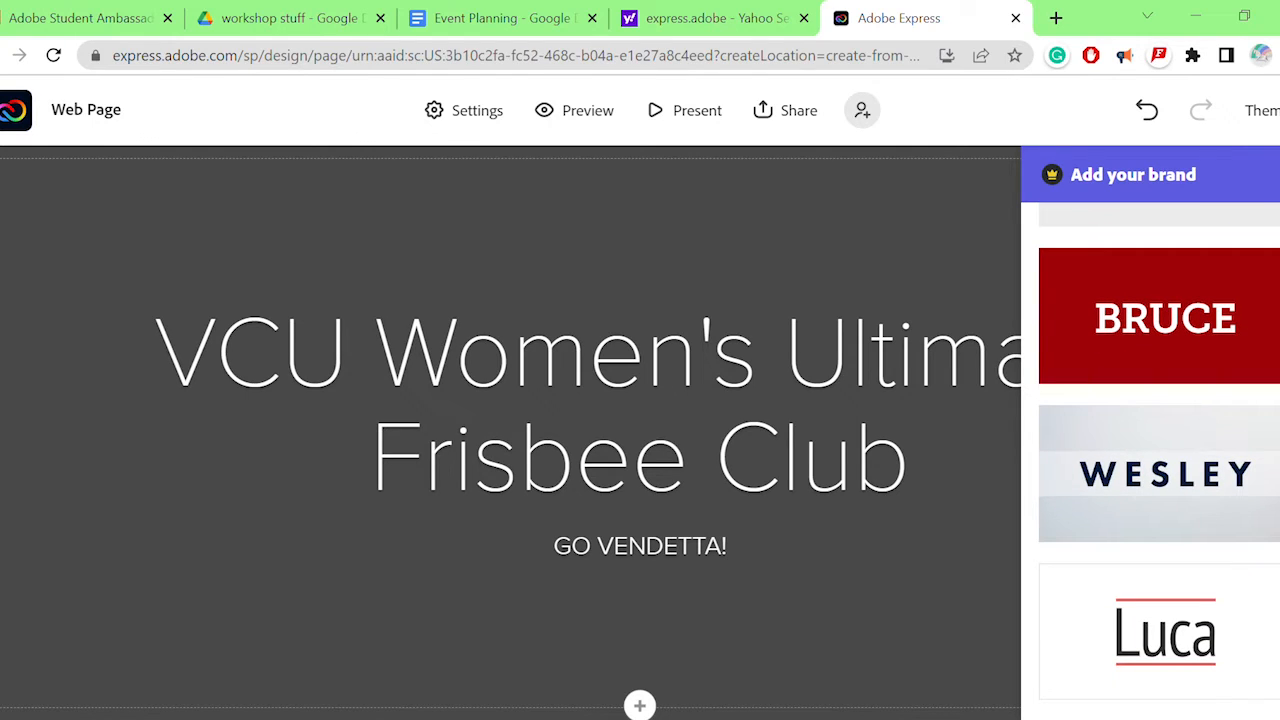
{"action": "scroll", "coordinate": [1159, 460], "scroll_direction": "up", "scroll_amount": 1}
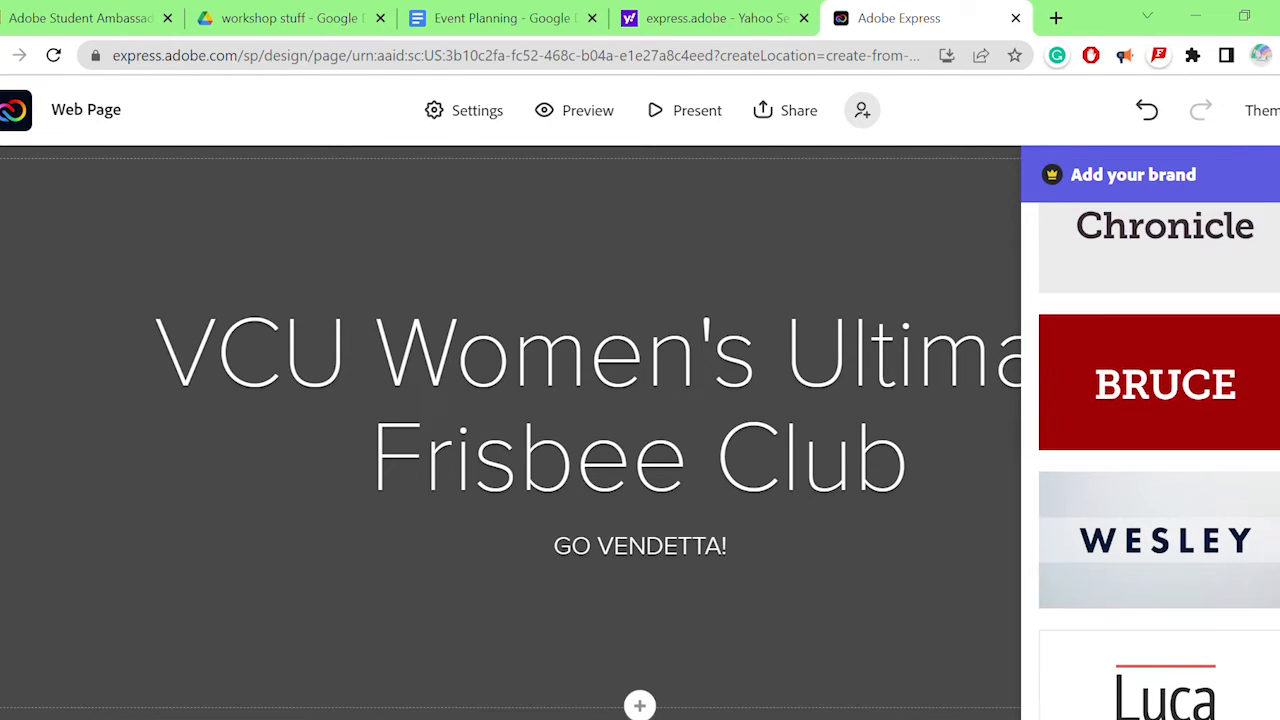
{"action": "scroll", "coordinate": [1159, 460], "scroll_direction": "up", "scroll_amount": 2}
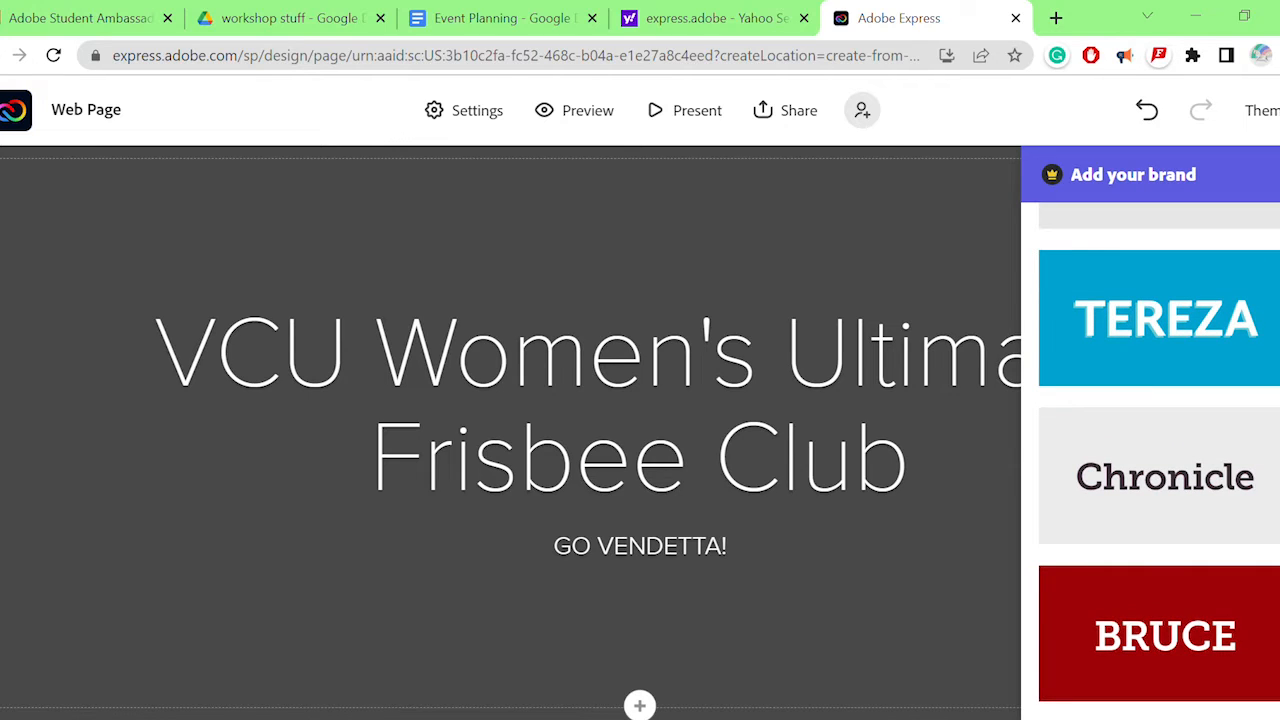
{"action": "left_click", "coordinate": [1252, 314]}
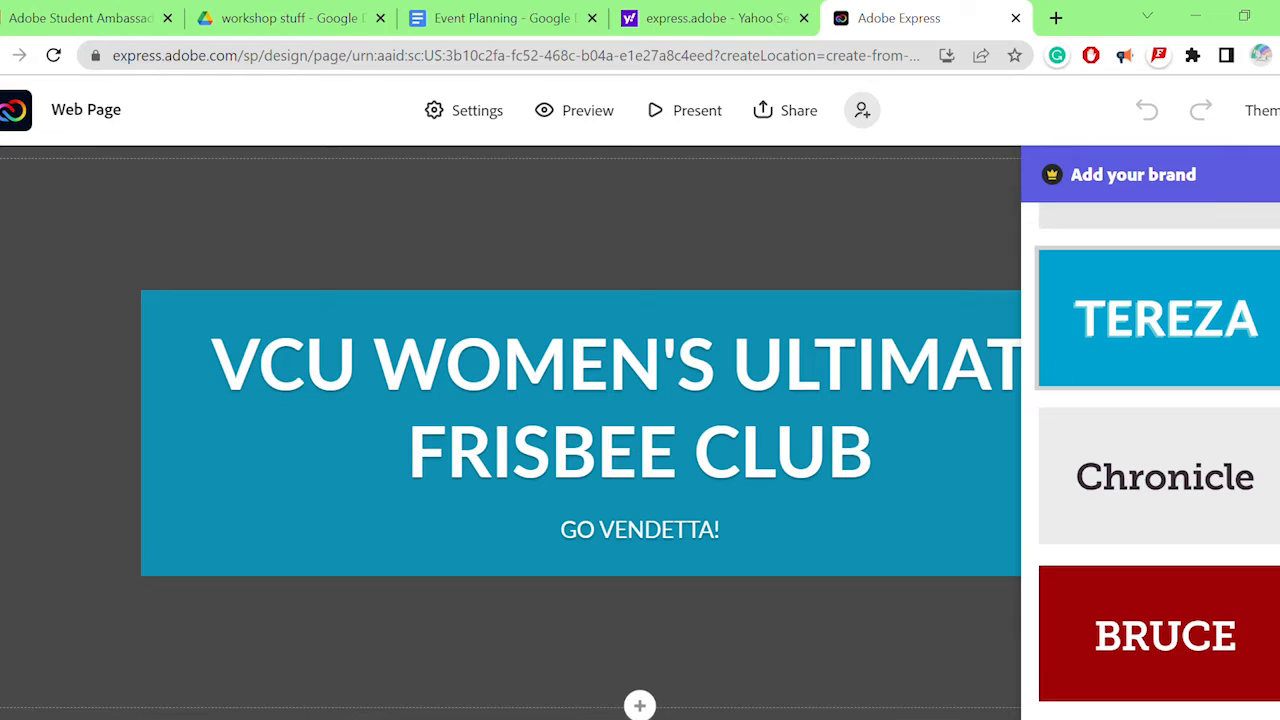
{"action": "left_click", "coordinate": [1265, 110]}
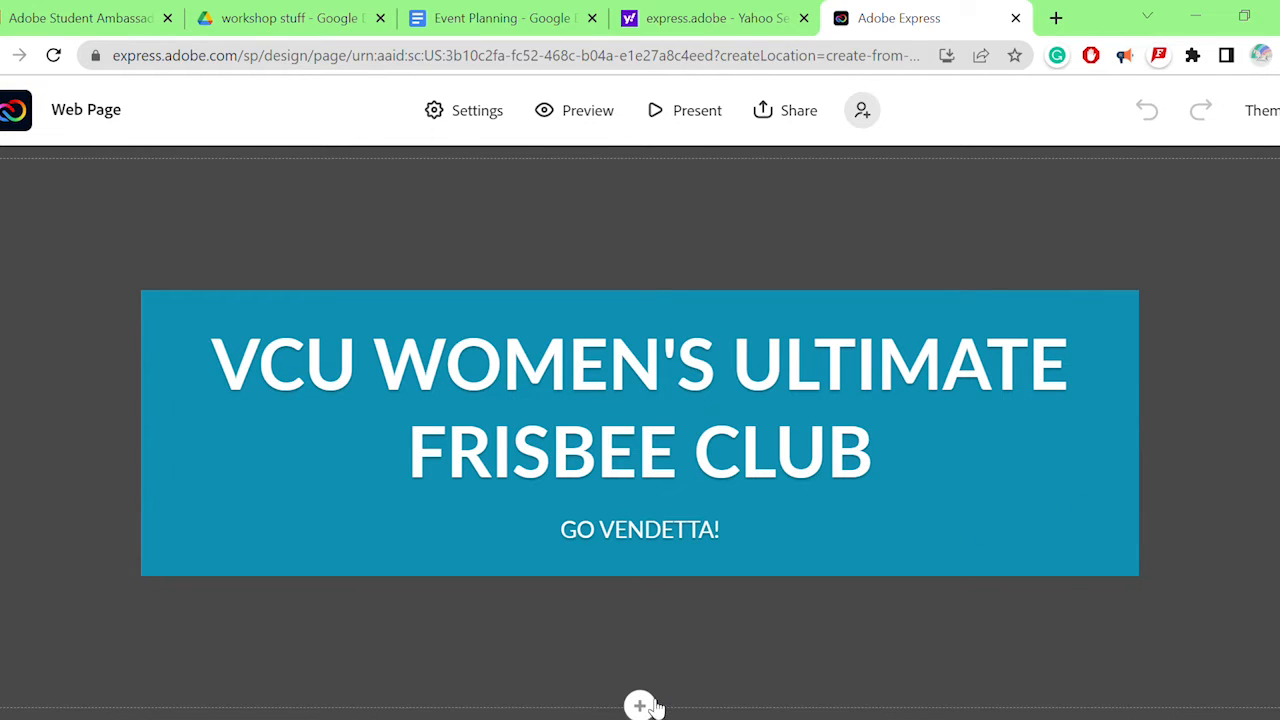
Add the team's group photo on the field as the background of the title section.
{"action": "mouse_move", "coordinate": [645, 708]}
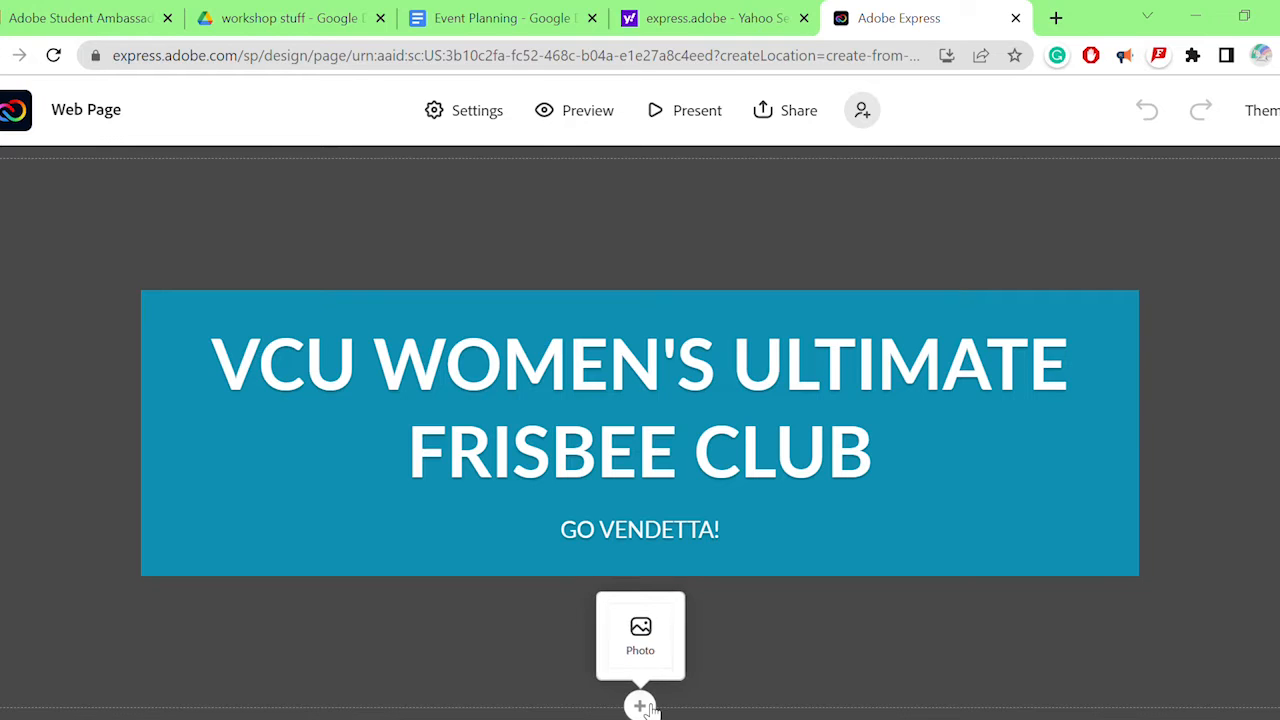
{"action": "left_click", "coordinate": [649, 656]}
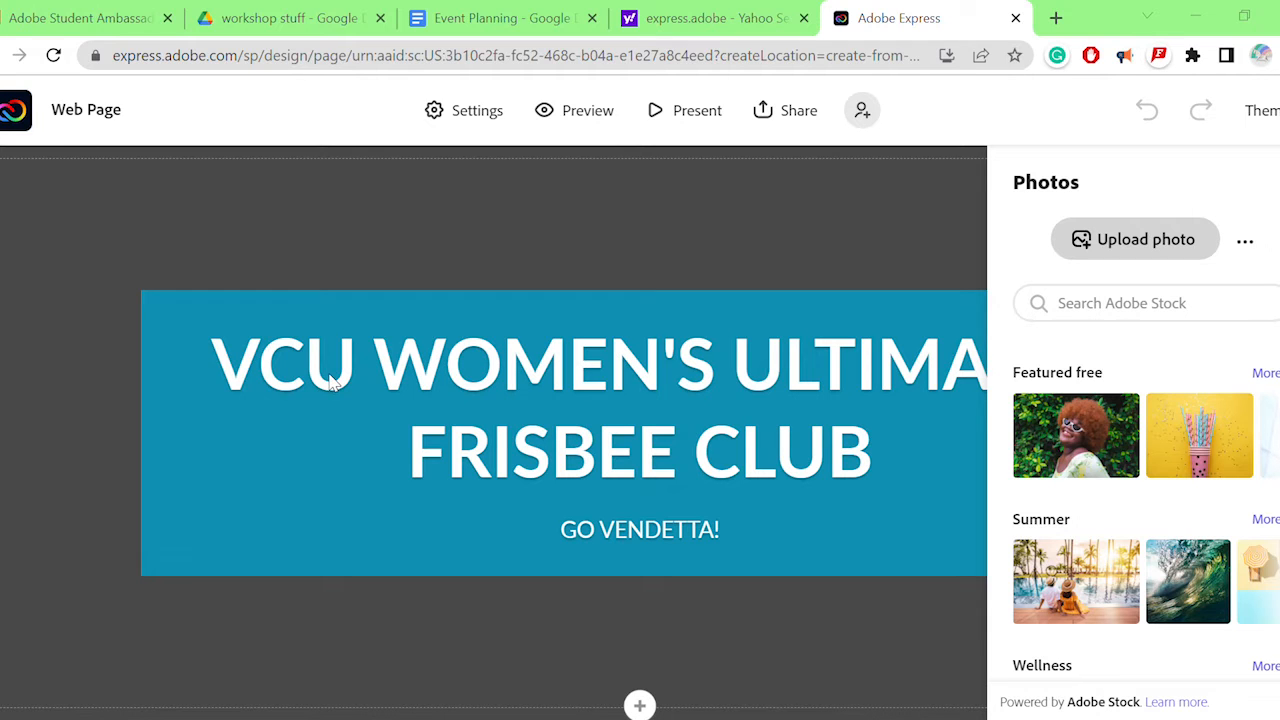
{"action": "left_click", "coordinate": [686, 493]}
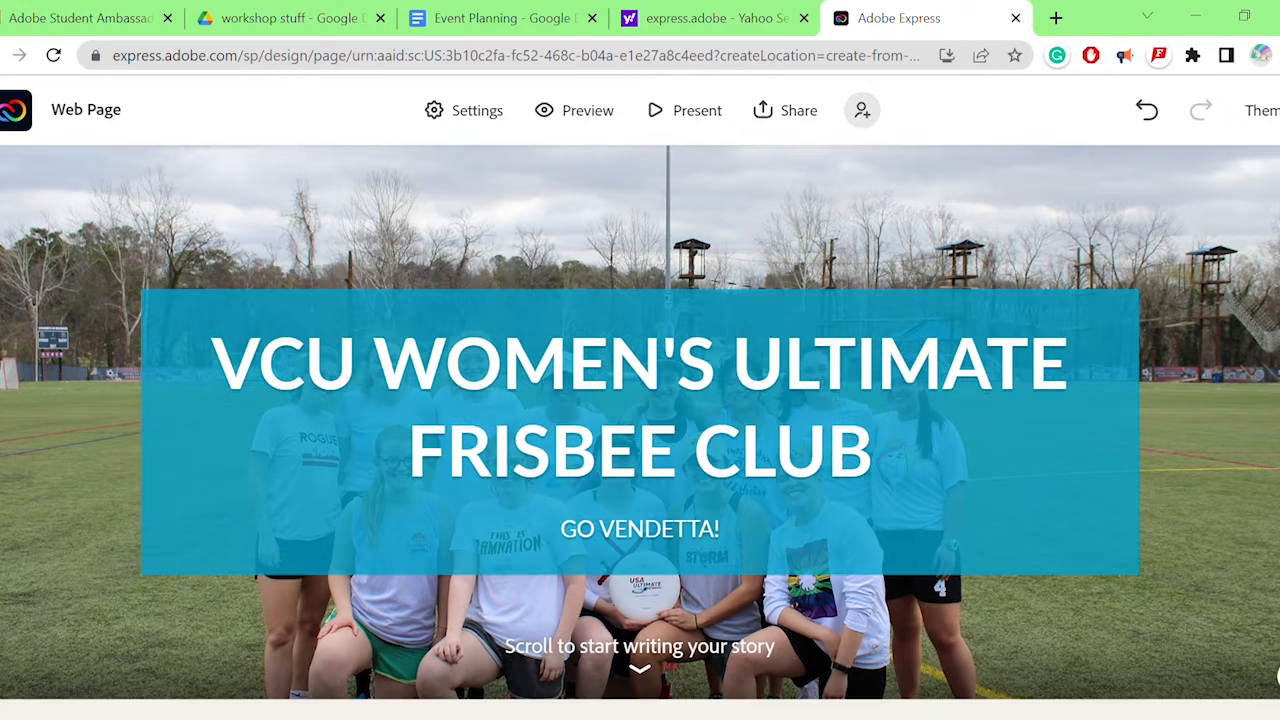
{"action": "left_click", "coordinate": [1116, 508]}
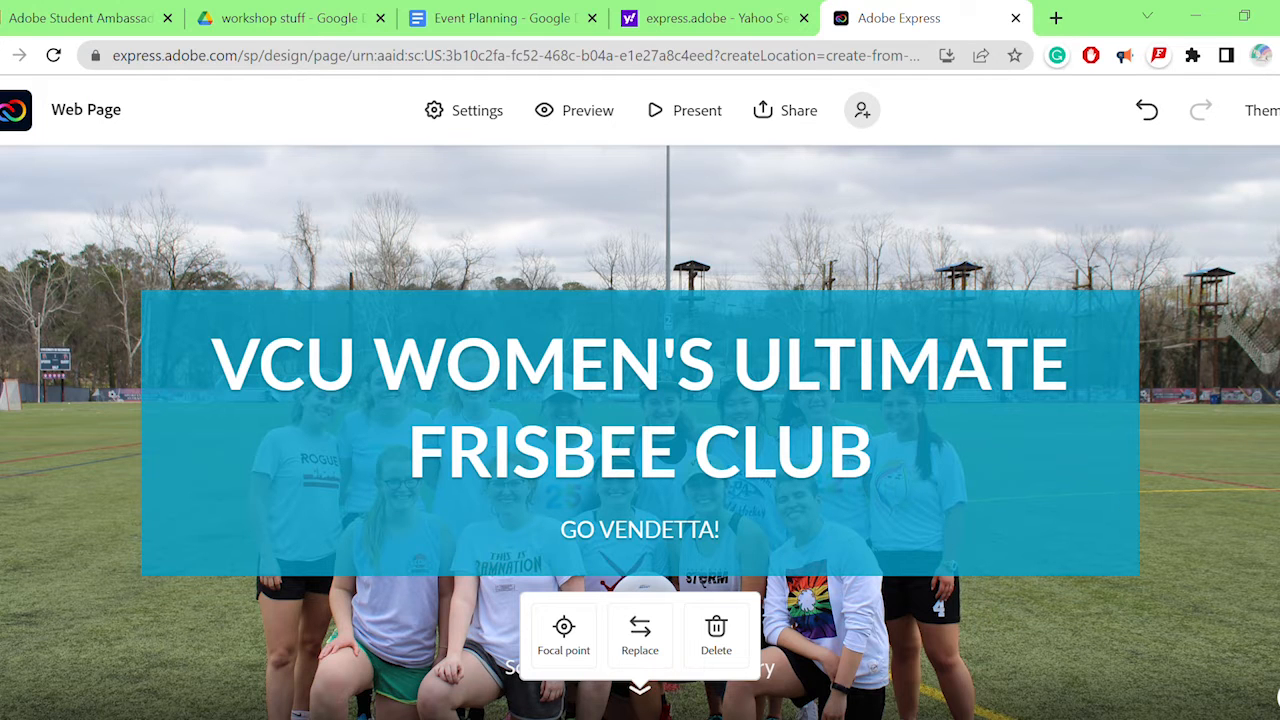
{"action": "scroll", "coordinate": [640, 430], "scroll_direction": "down", "scroll_amount": 2}
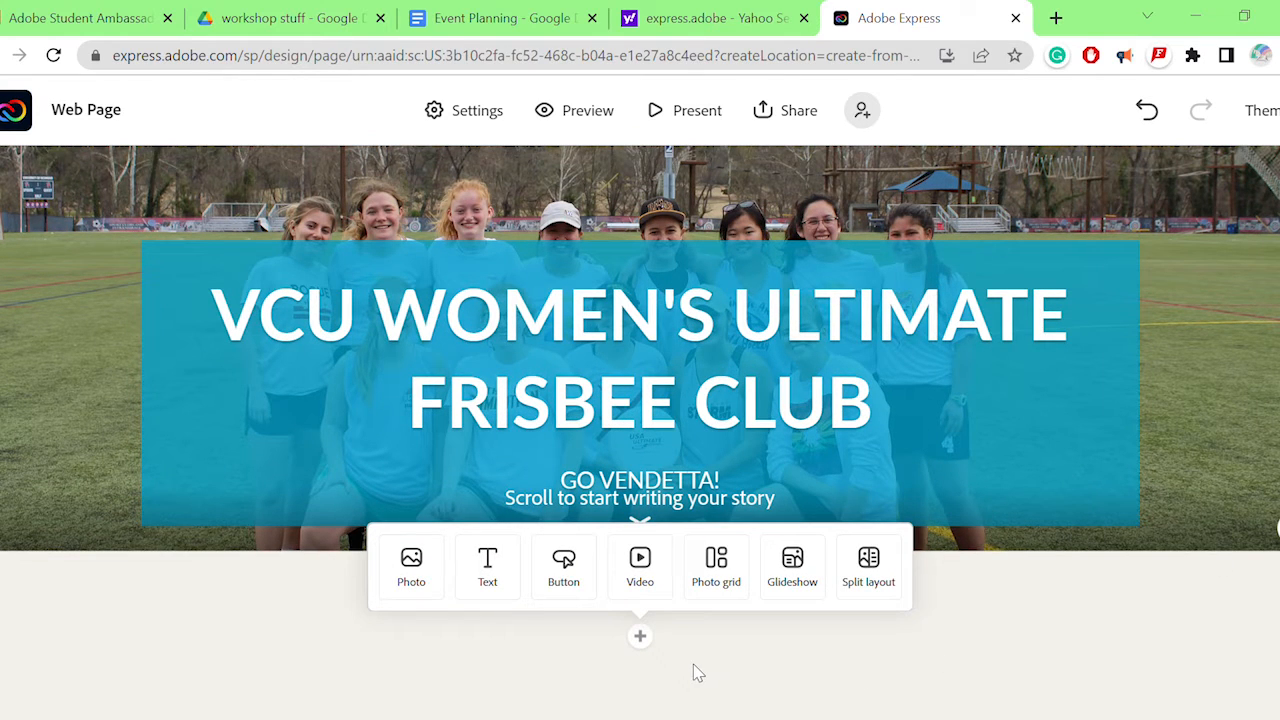
{"action": "left_click", "coordinate": [577, 598]}
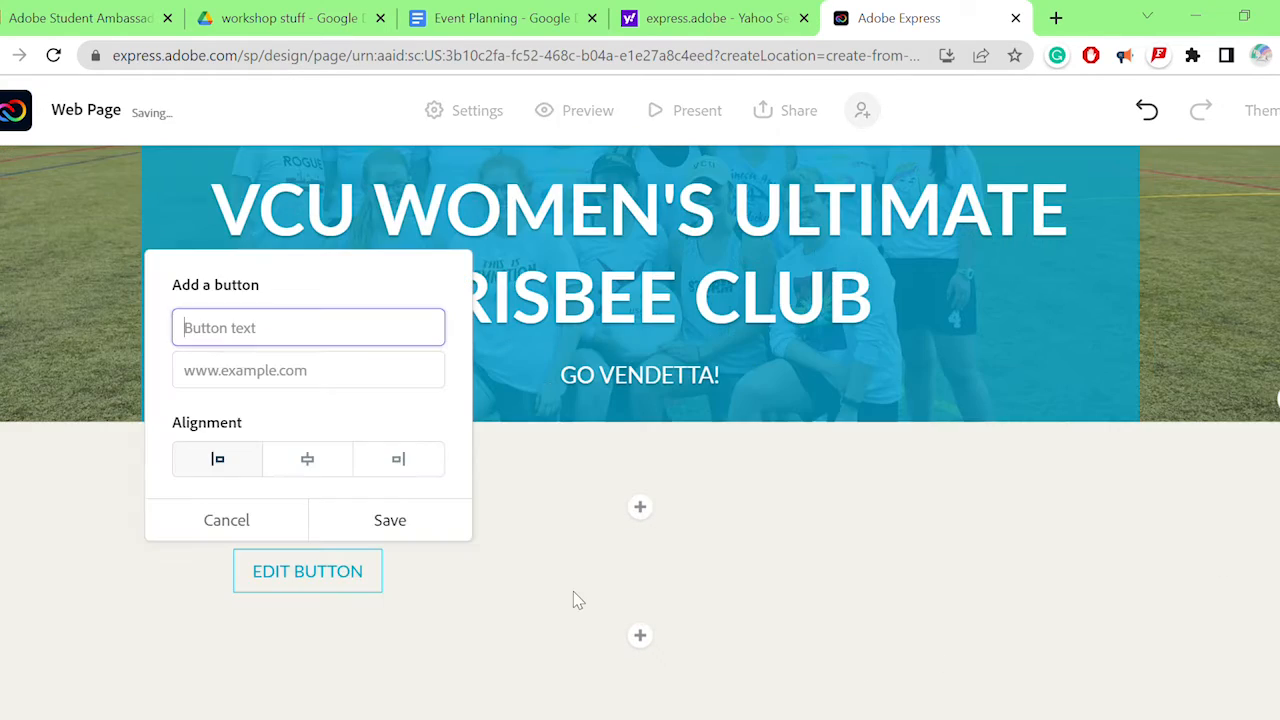
{"action": "type", "text": "Int"}
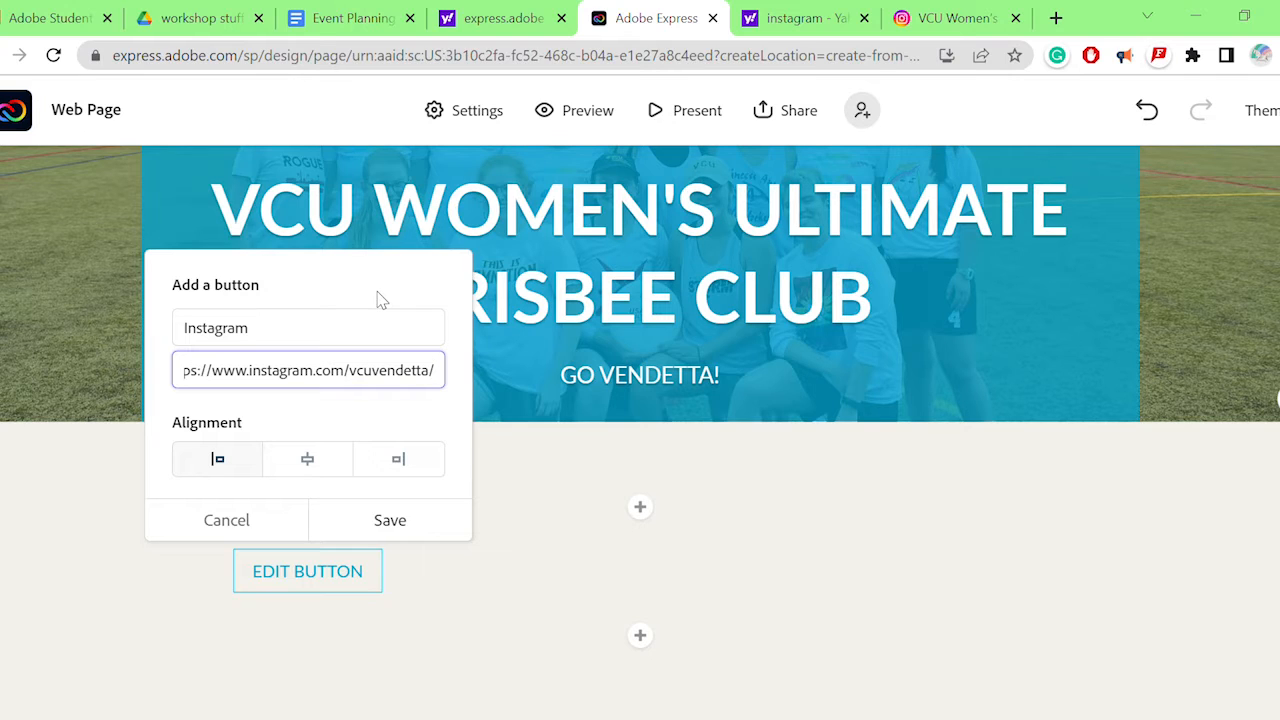
{"action": "left_click", "coordinate": [386, 470]}
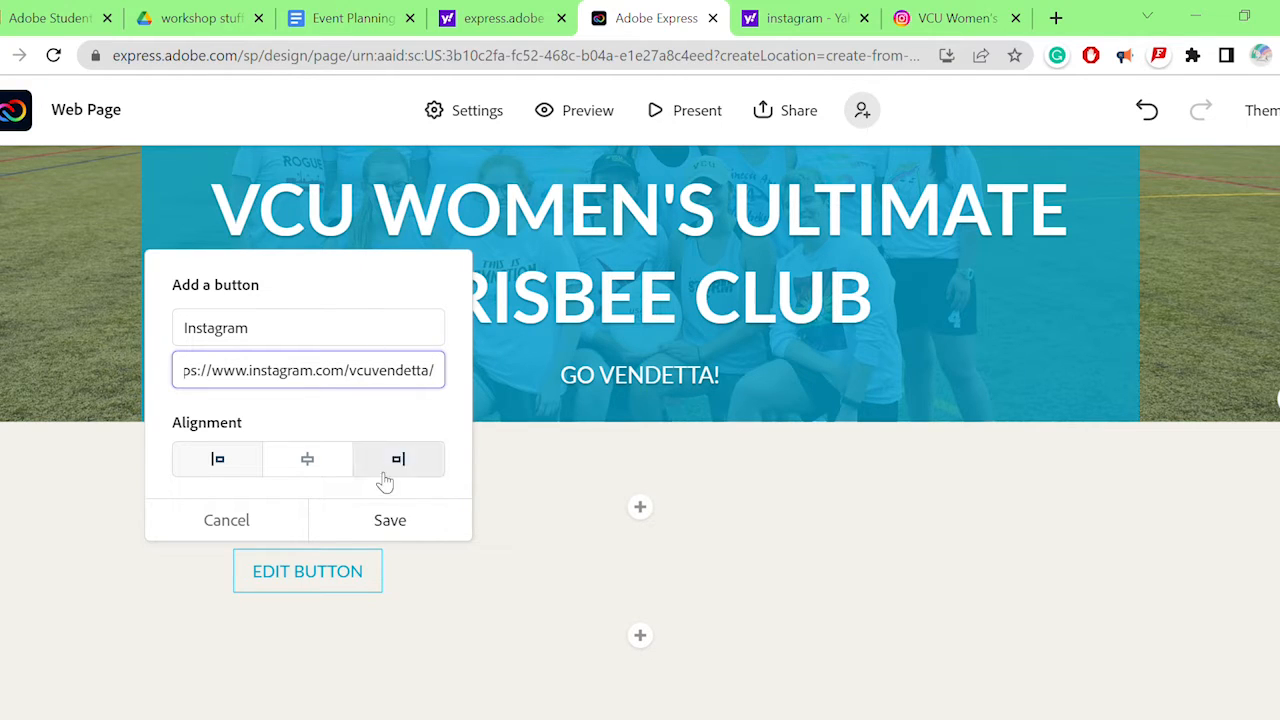
{"action": "left_click", "coordinate": [389, 521]}
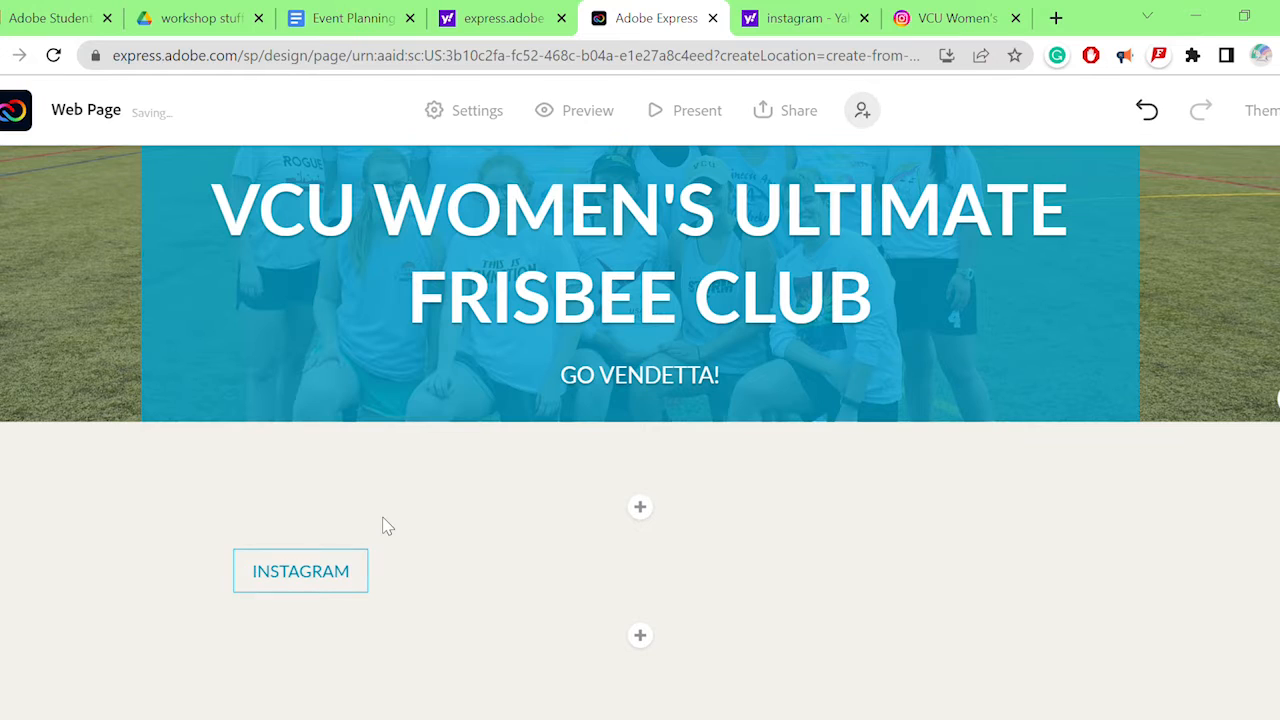
{"action": "left_click", "coordinate": [641, 508]}
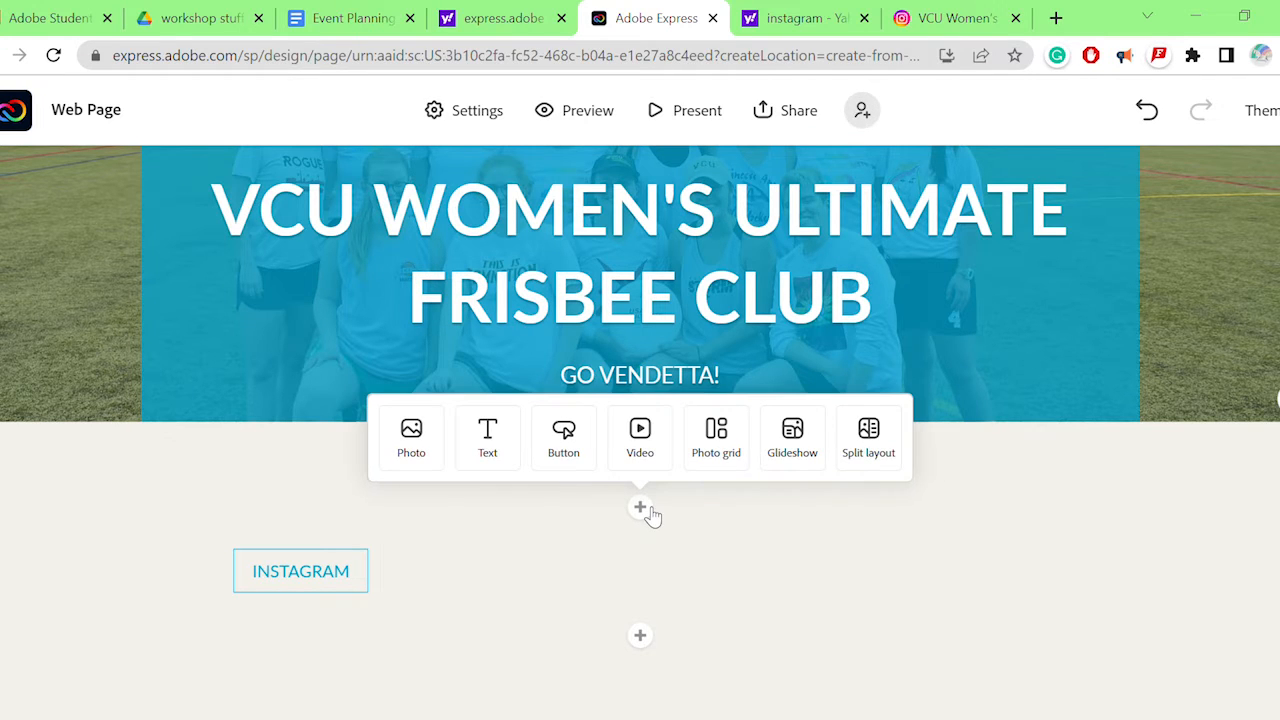
{"action": "left_click", "coordinate": [571, 458]}
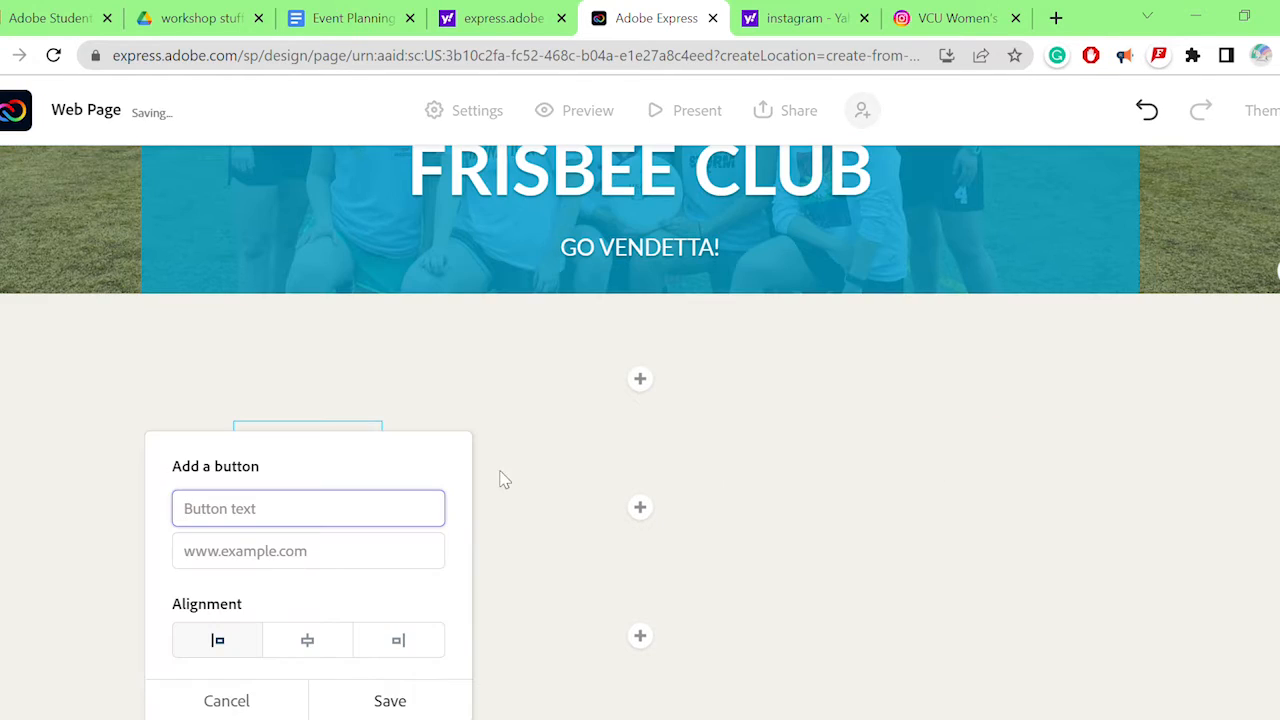
{"action": "type", "text": "Twitter"}
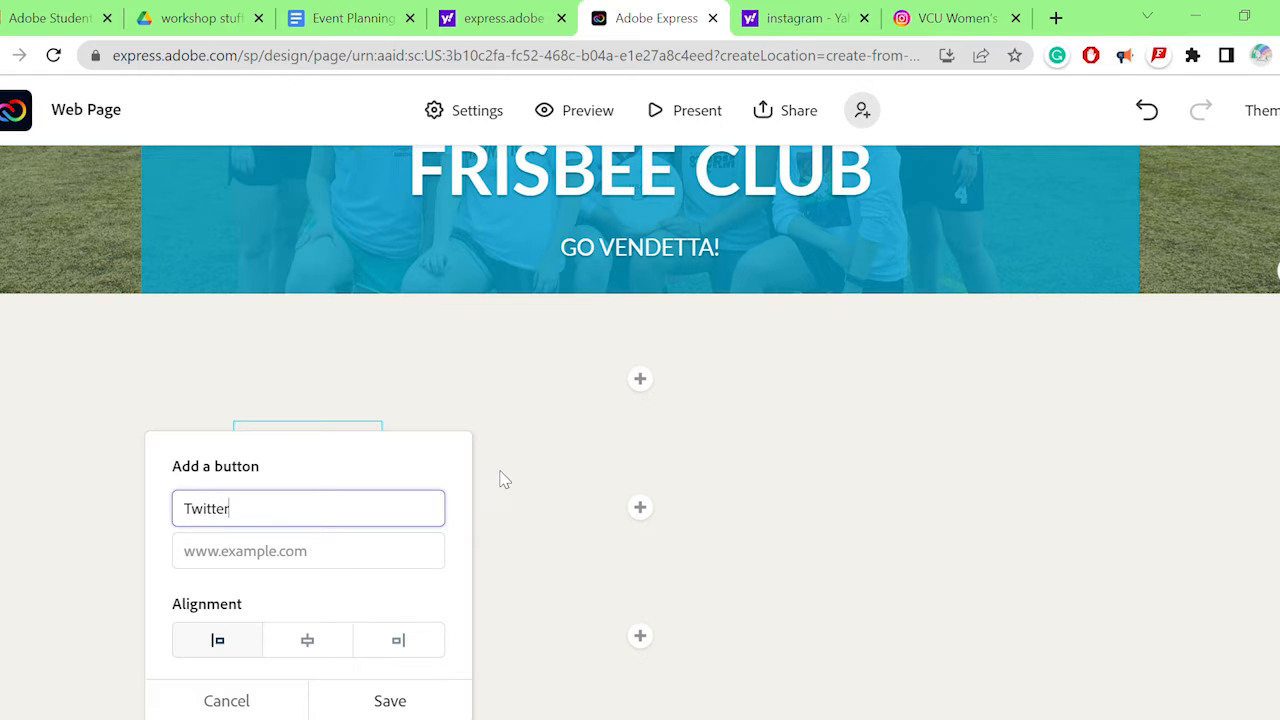
{"action": "left_click", "coordinate": [294, 557]}
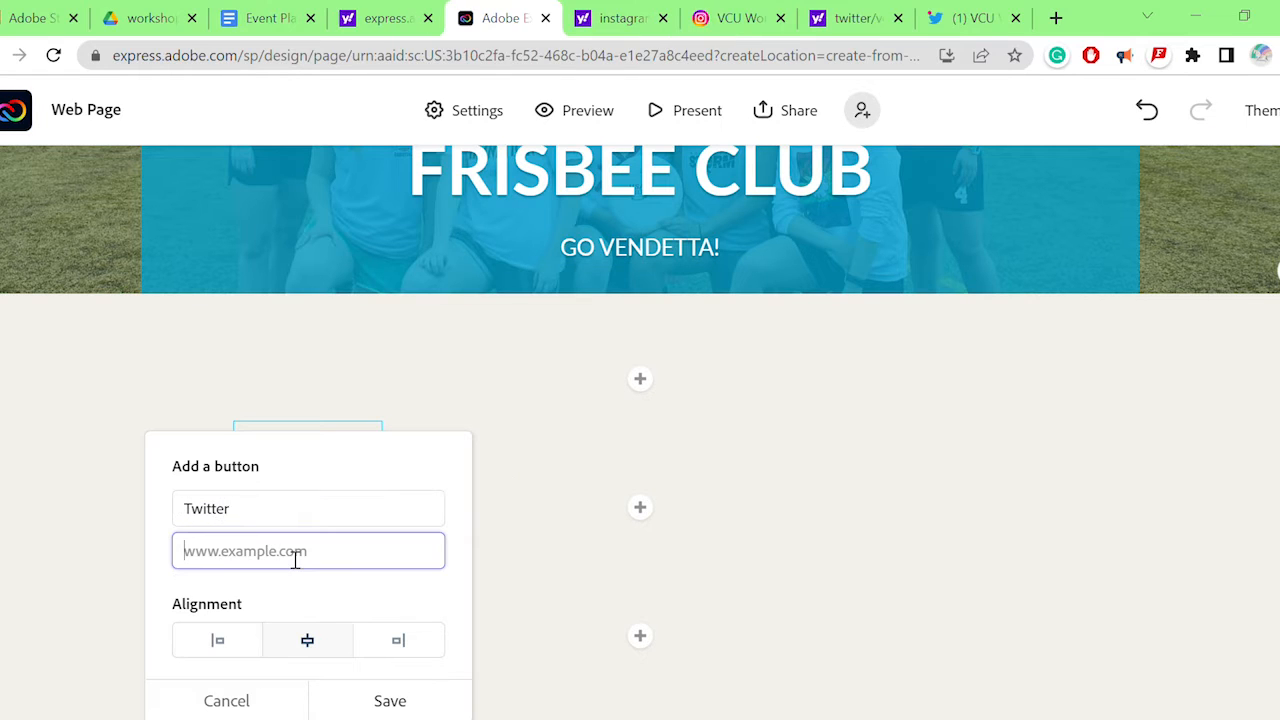
{"action": "type", "text": "https://twitter.com/VCU_Vendetta"}
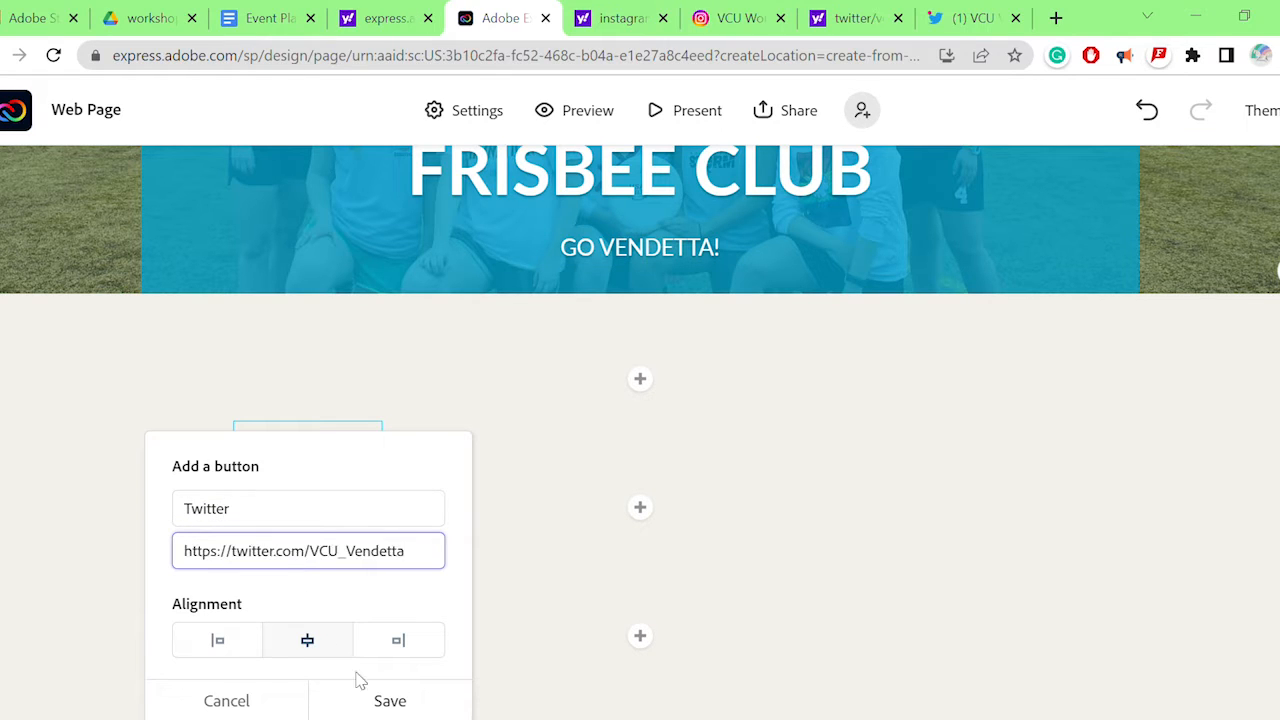
{"action": "left_click", "coordinate": [372, 702]}
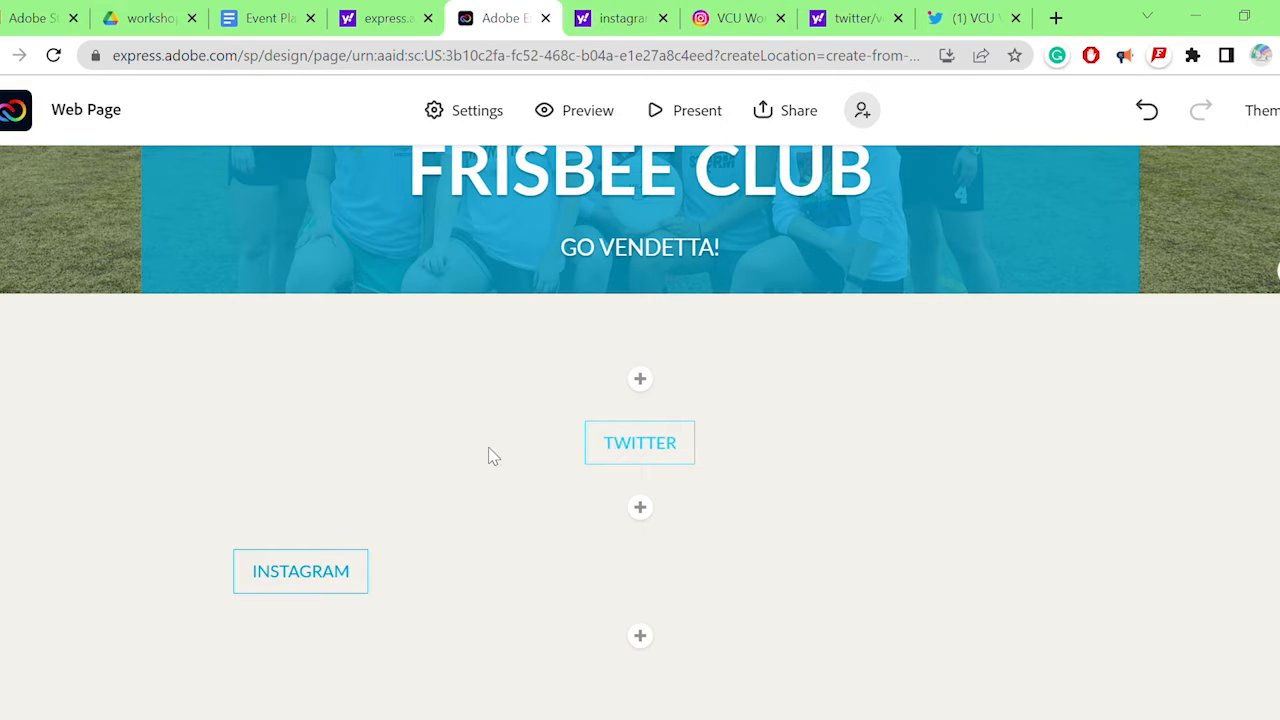
Change the alignment of the "Twitter" button to left and save the button.
{"action": "left_click", "coordinate": [609, 449]}
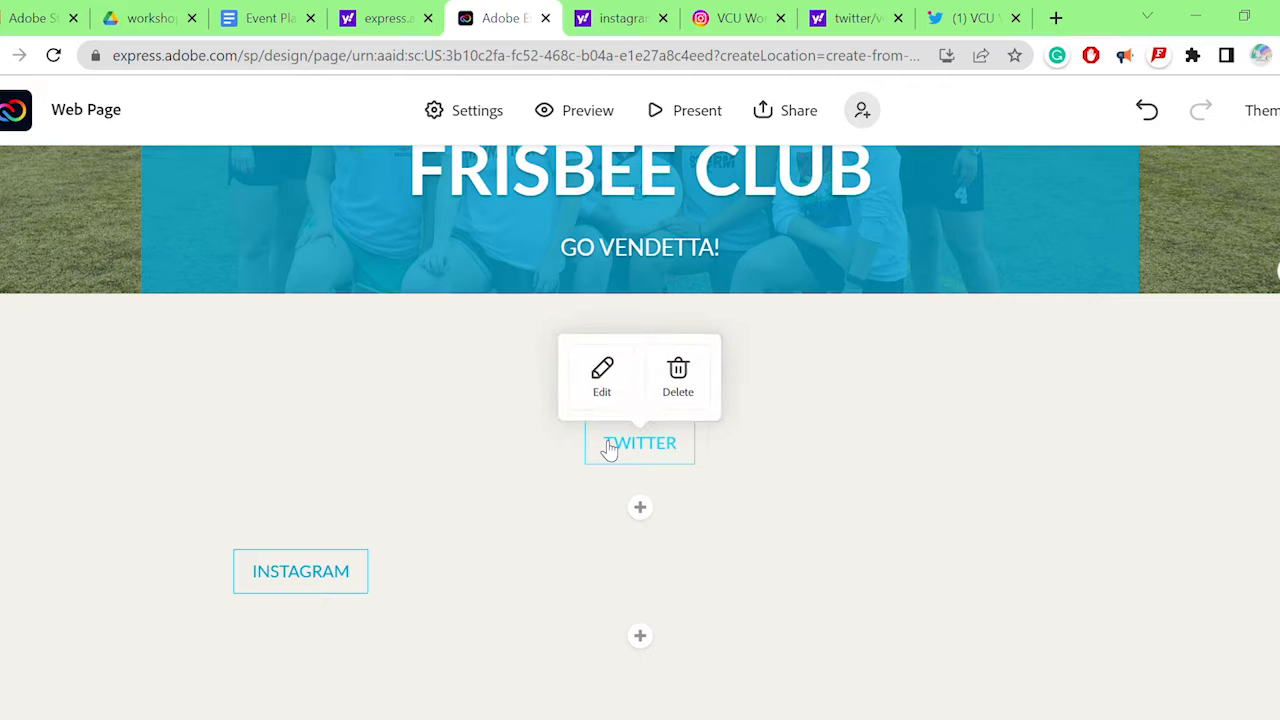
{"action": "left_click", "coordinate": [602, 372]}
{"action": "left_click", "coordinate": [567, 648]}
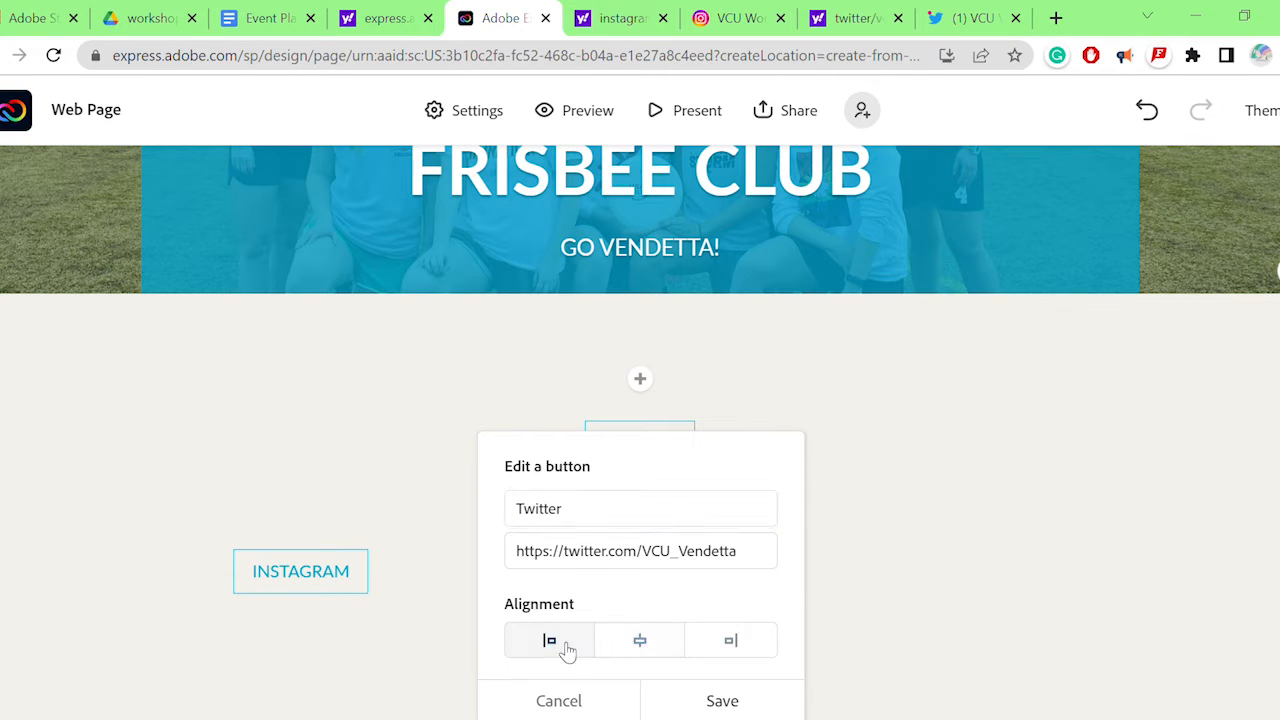
{"action": "left_click", "coordinate": [689, 711]}
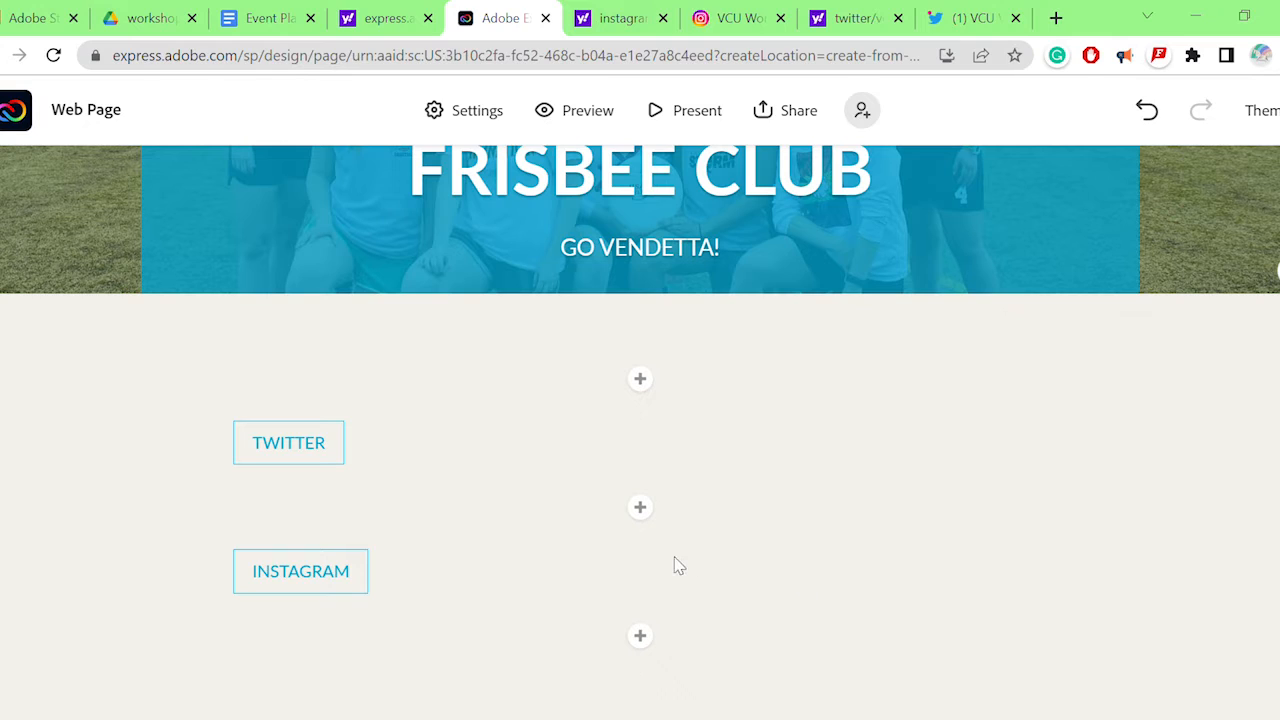
Add a text block reading "Keep in touch!" directly above the Twitter button.
{"action": "left_click", "coordinate": [646, 649]}
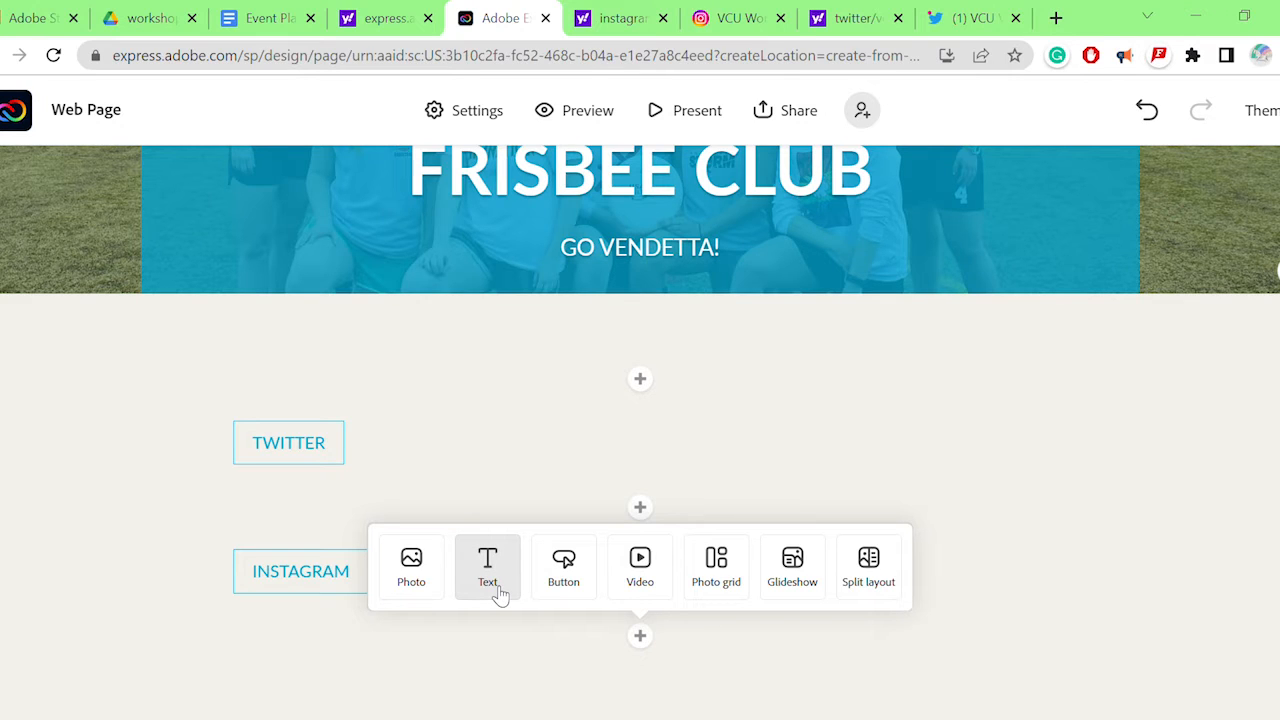
{"action": "left_click", "coordinate": [648, 383]}
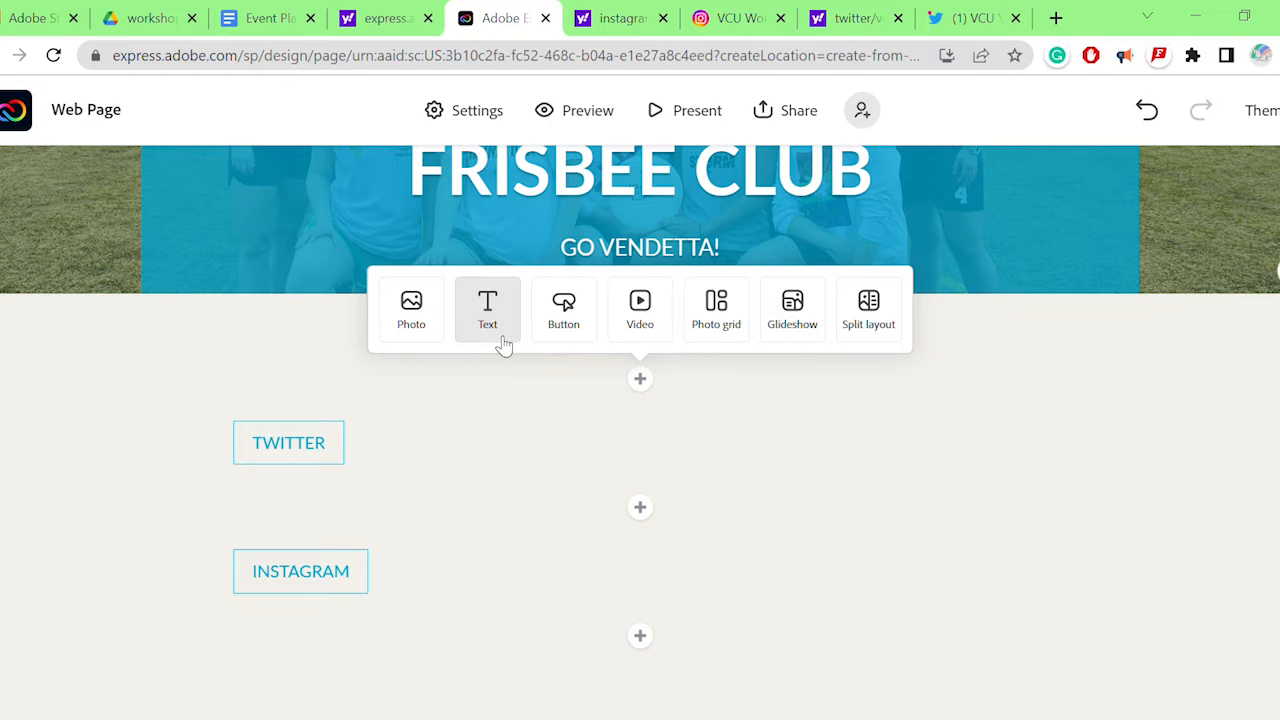
{"action": "left_click", "coordinate": [489, 312]}
{"action": "type", "text": "Kee"}
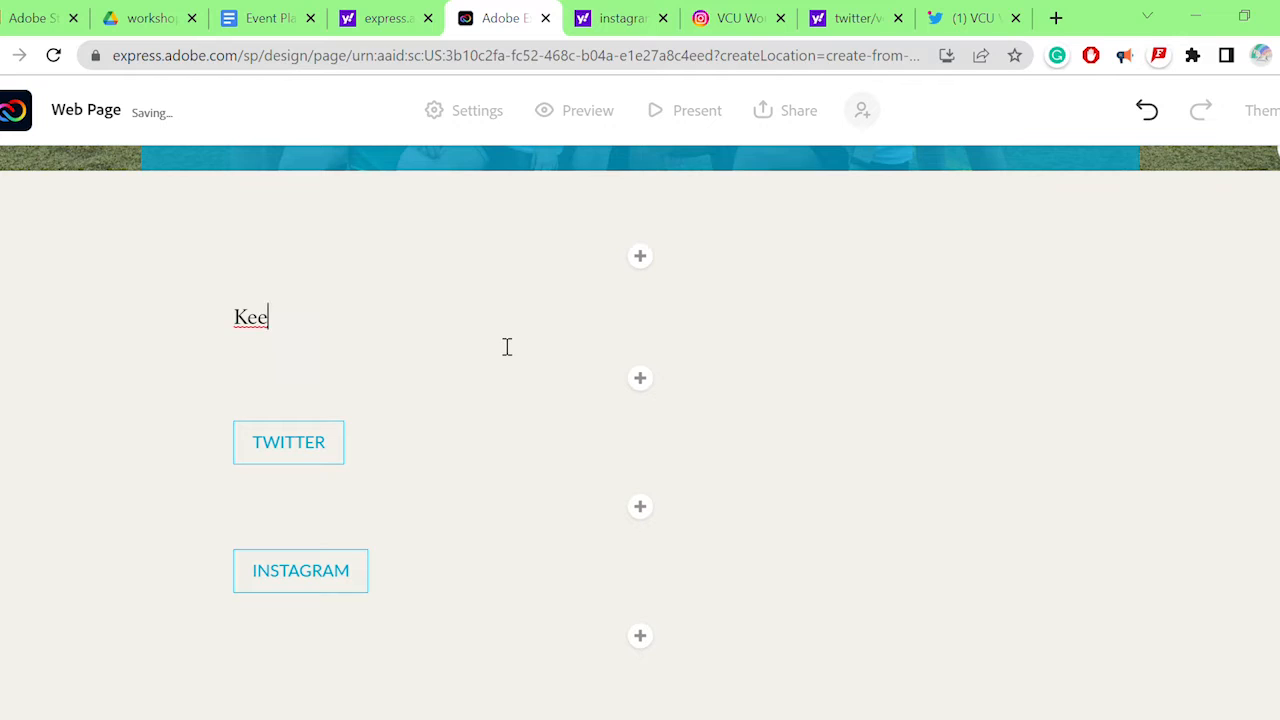
{"action": "type", "text": "p i"}
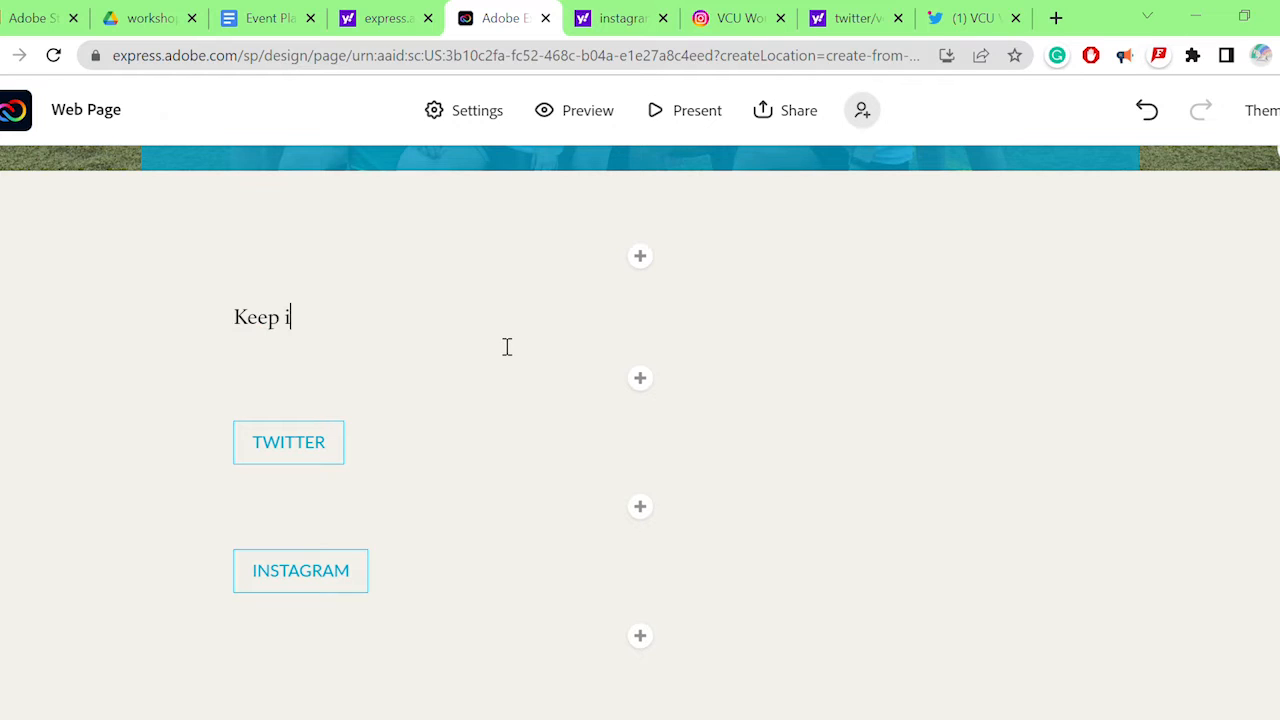
{"action": "type", "text": "n touch!"}
Add a text block reading "About Vendetta:" below the Instagram button.
{"action": "left_click", "coordinate": [661, 647]}
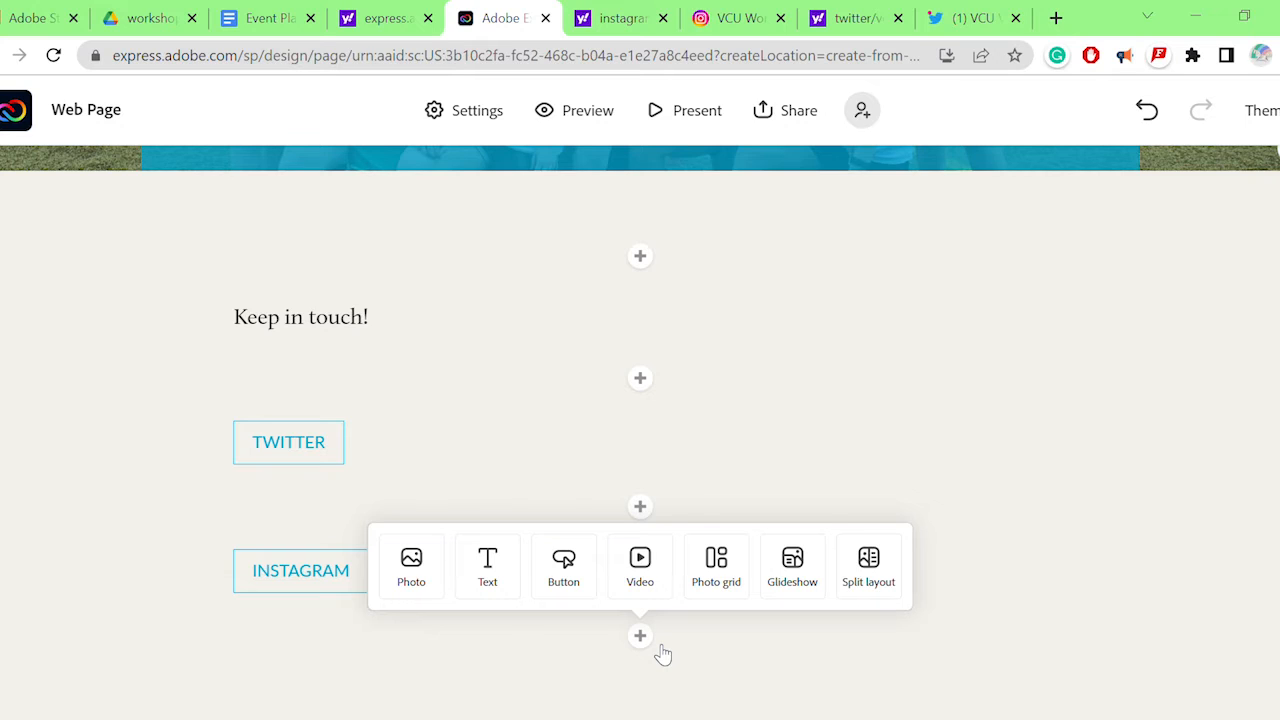
{"action": "left_click", "coordinate": [492, 581]}
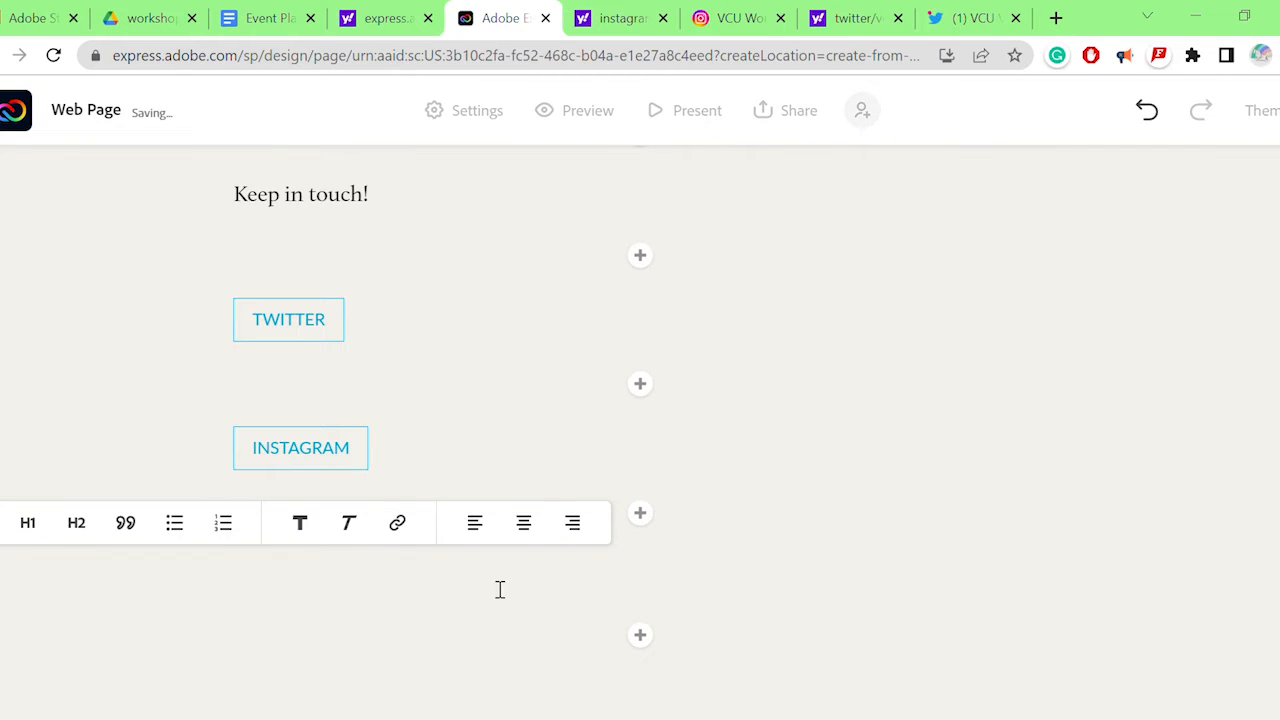
{"action": "type", "text": "About "}
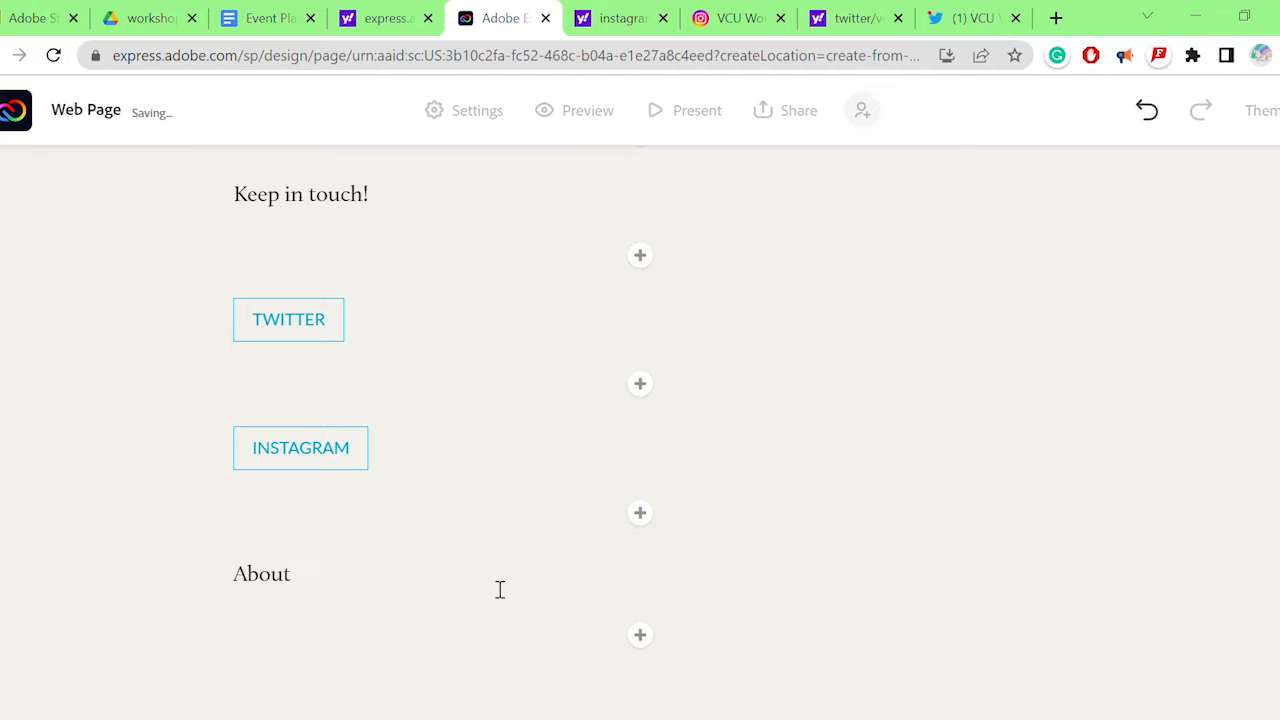
{"action": "type", "text": "Vendetta:"}
Format the "About Vendetta:" and "Keep in touch!" texts as H2 headings.
{"action": "left_click_drag", "start_coordinate": [405, 588], "coordinate": [224, 590]}
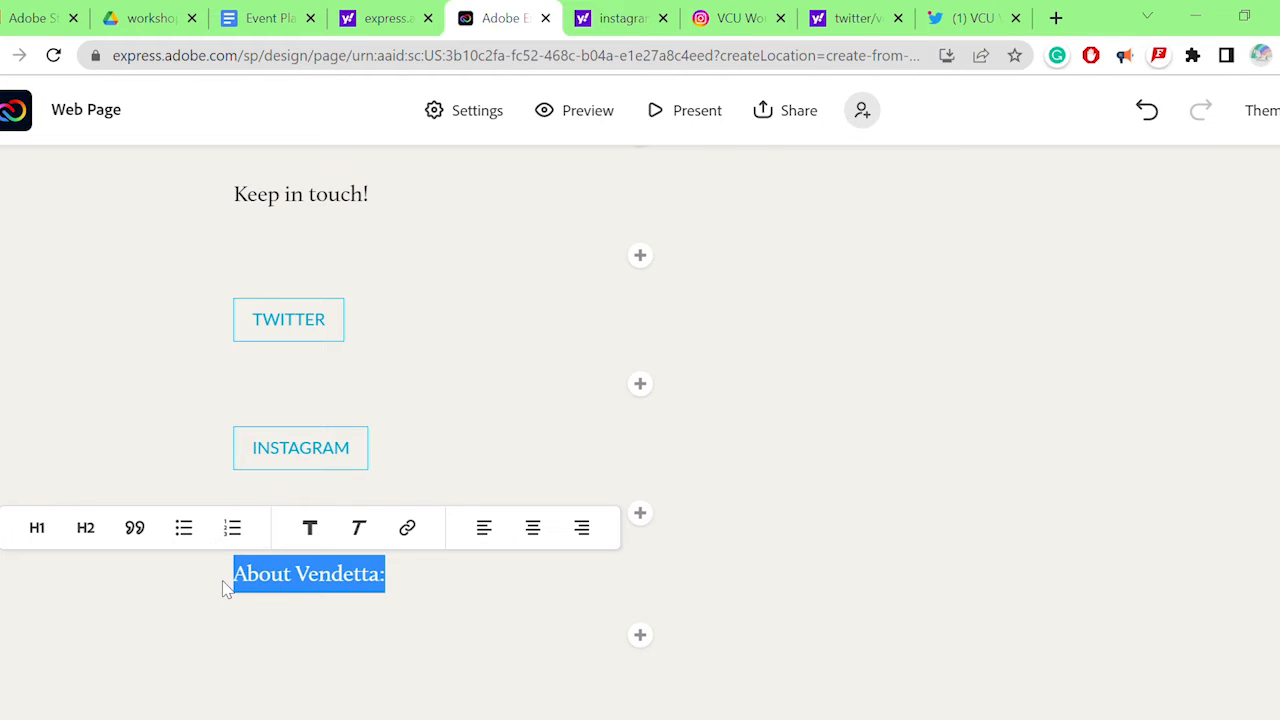
{"action": "left_click", "coordinate": [194, 598]}
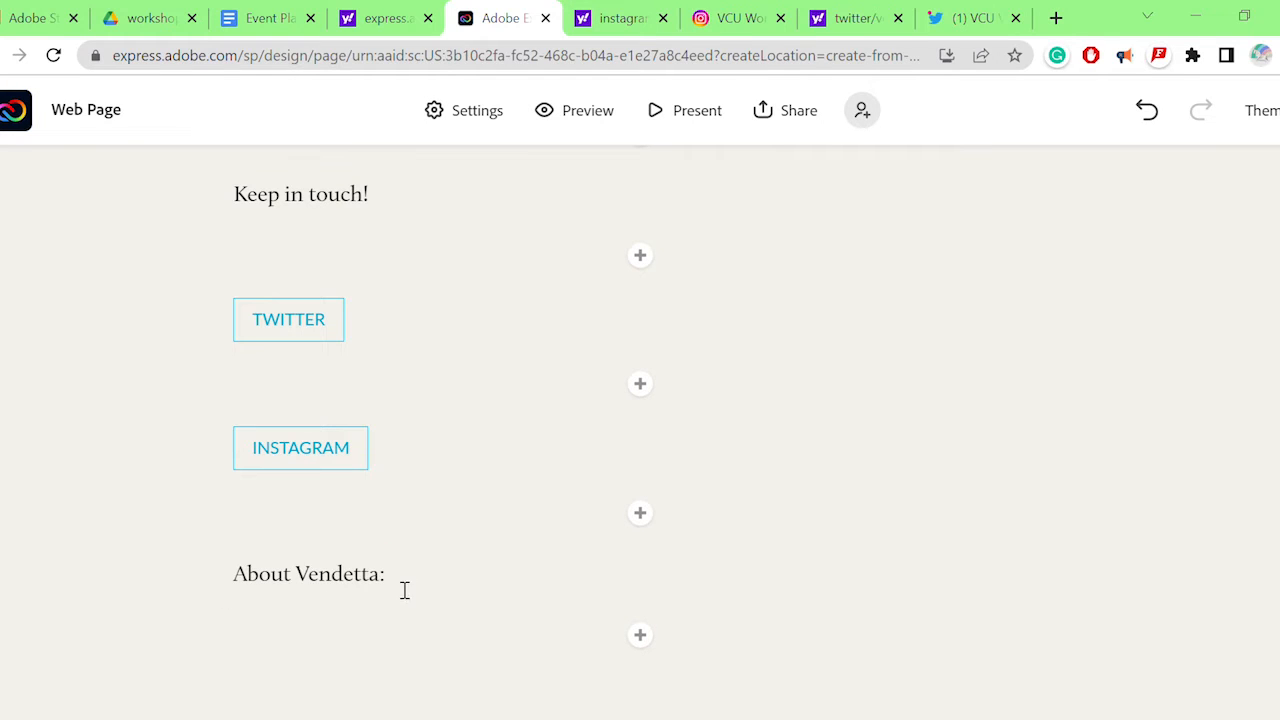
{"action": "left_click_drag", "start_coordinate": [405, 590], "coordinate": [195, 574]}
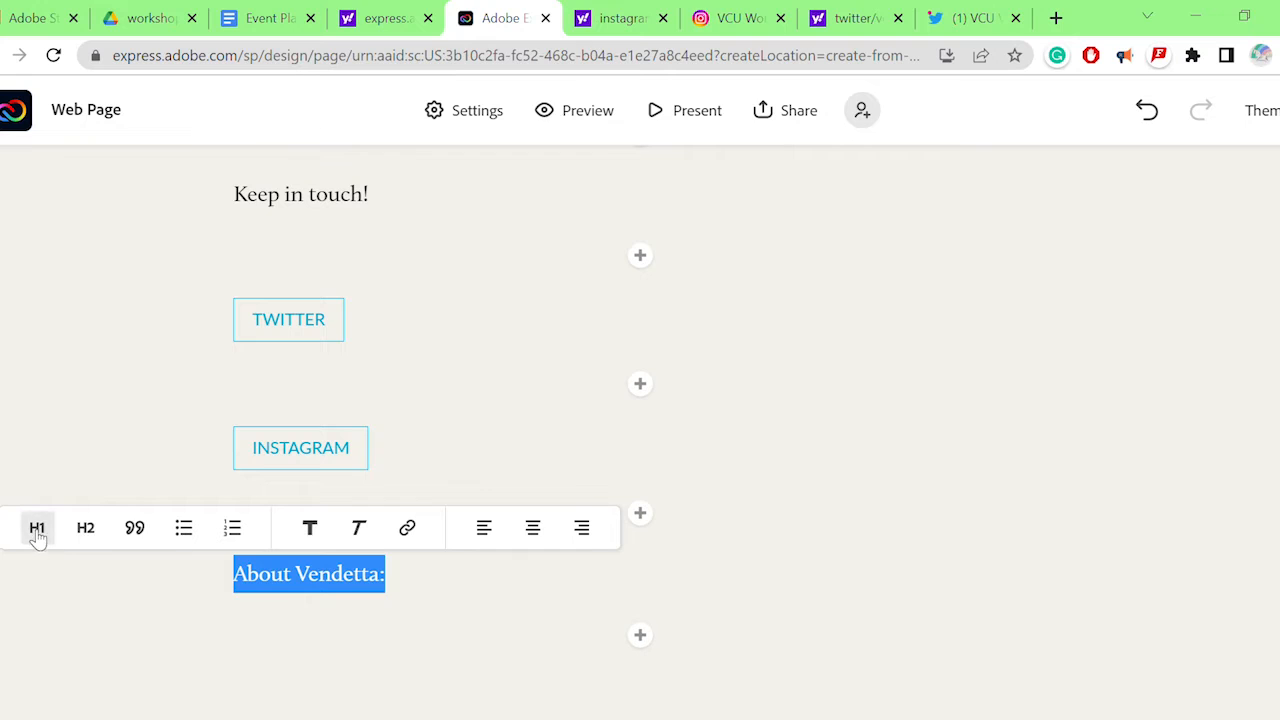
{"action": "left_click", "coordinate": [37, 528]}
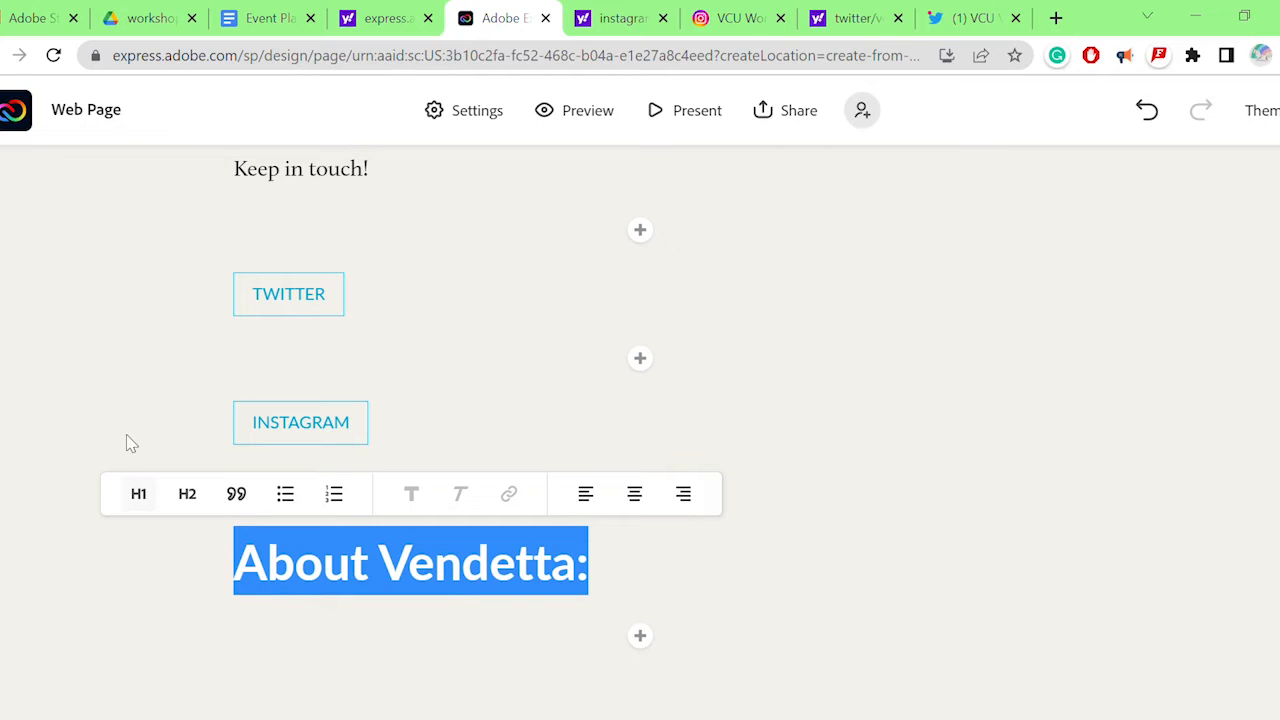
{"action": "left_click", "coordinate": [187, 492]}
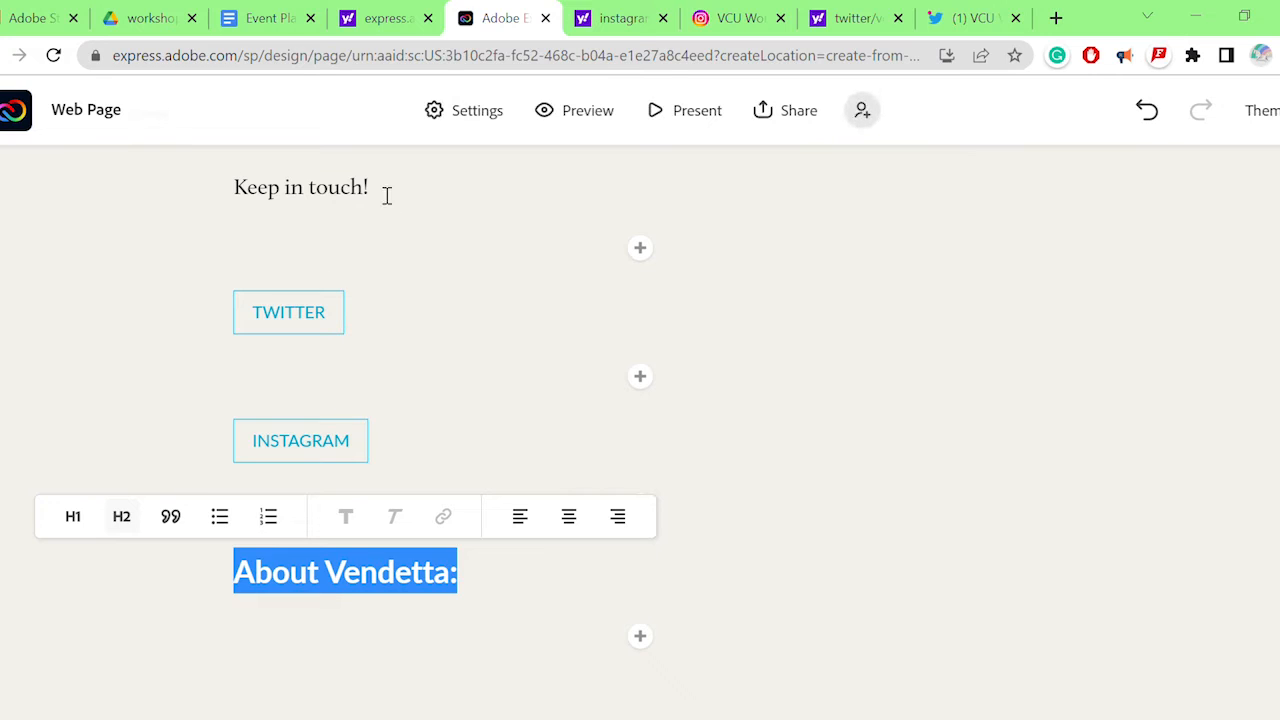
{"action": "left_click_drag", "start_coordinate": [386, 195], "coordinate": [223, 194]}
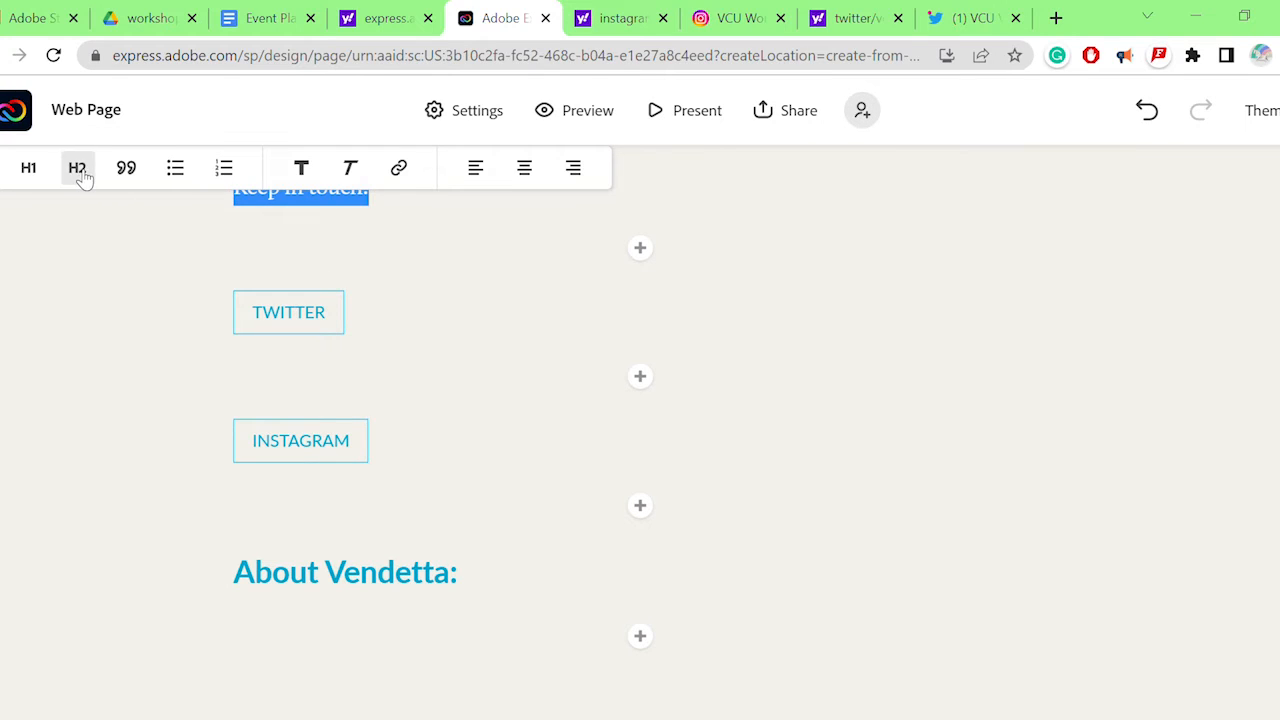
{"action": "left_click", "coordinate": [82, 175]}
Below "About Vendetta:", add "Vendetta is a club Ultimate Frisbee team for Virginia Commonwealth University that is gender inclusive and majority female/afab.".
{"action": "left_click", "coordinate": [490, 581]}
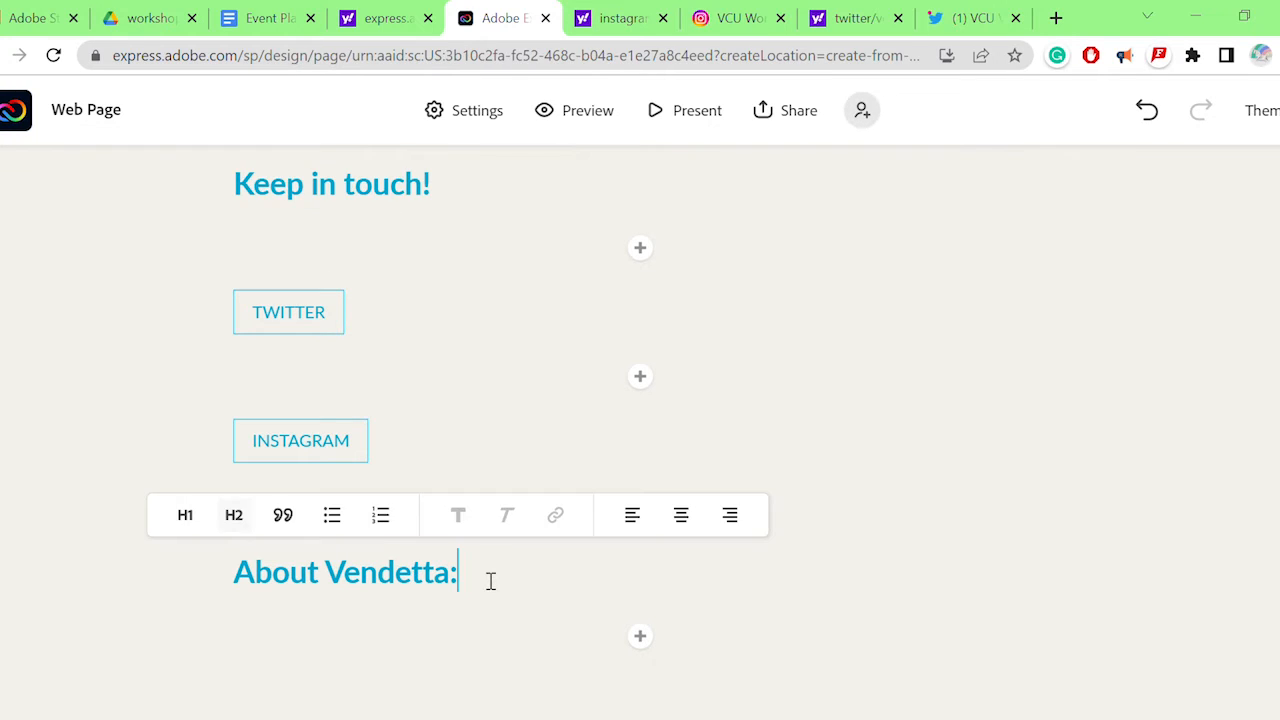
{"action": "key", "text": "Return"}
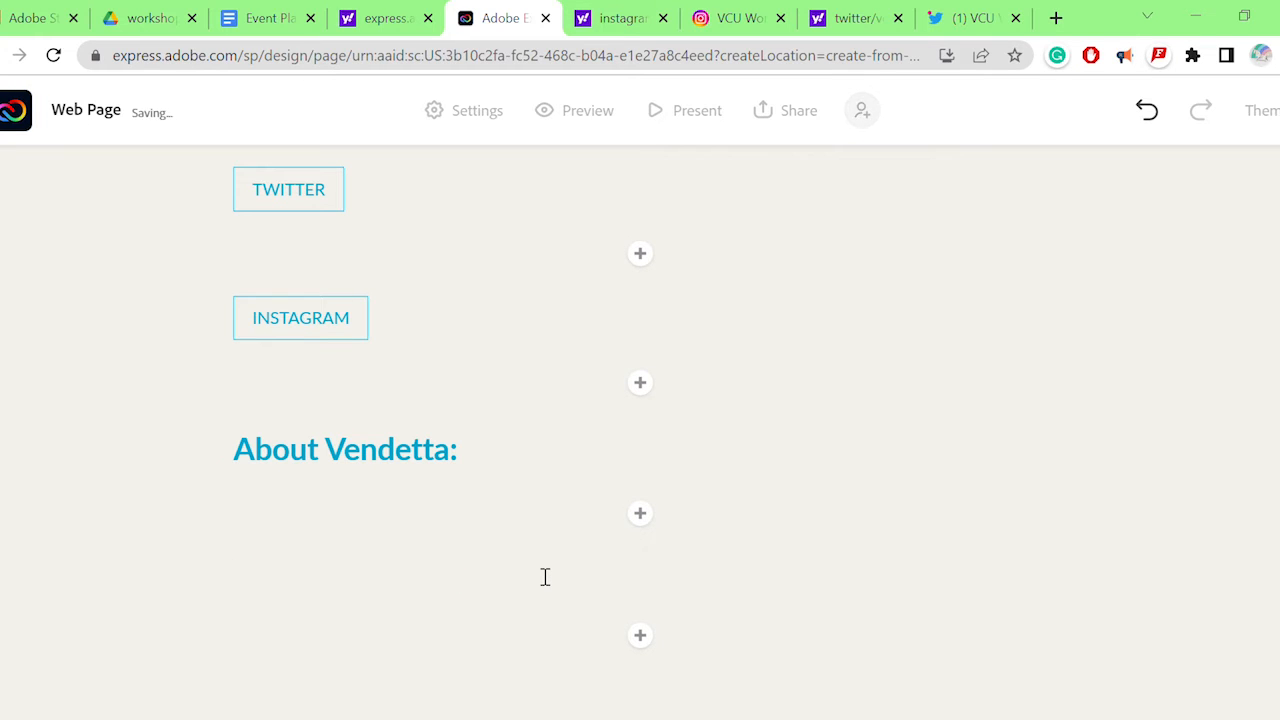
{"action": "type", "text": "Vendetta is a club Ultimate Frisb"}
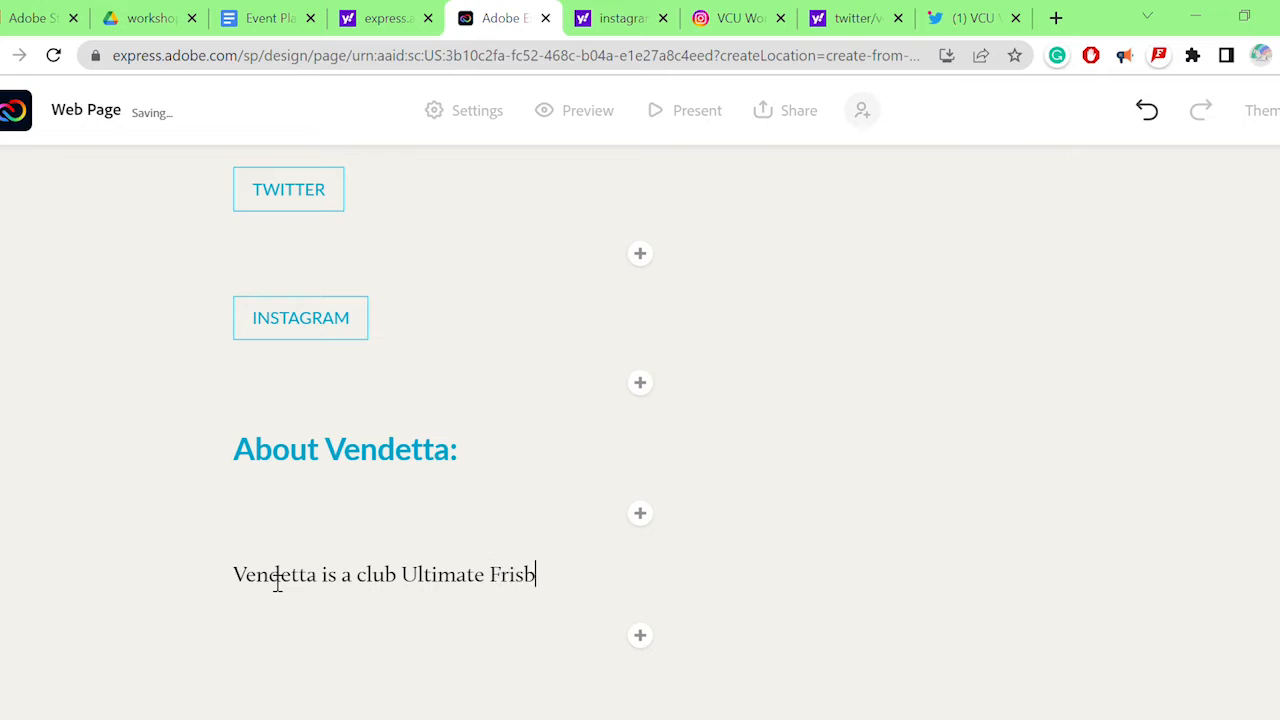
{"action": "type", "text": "ee team for Virginia Commonwealth University"}
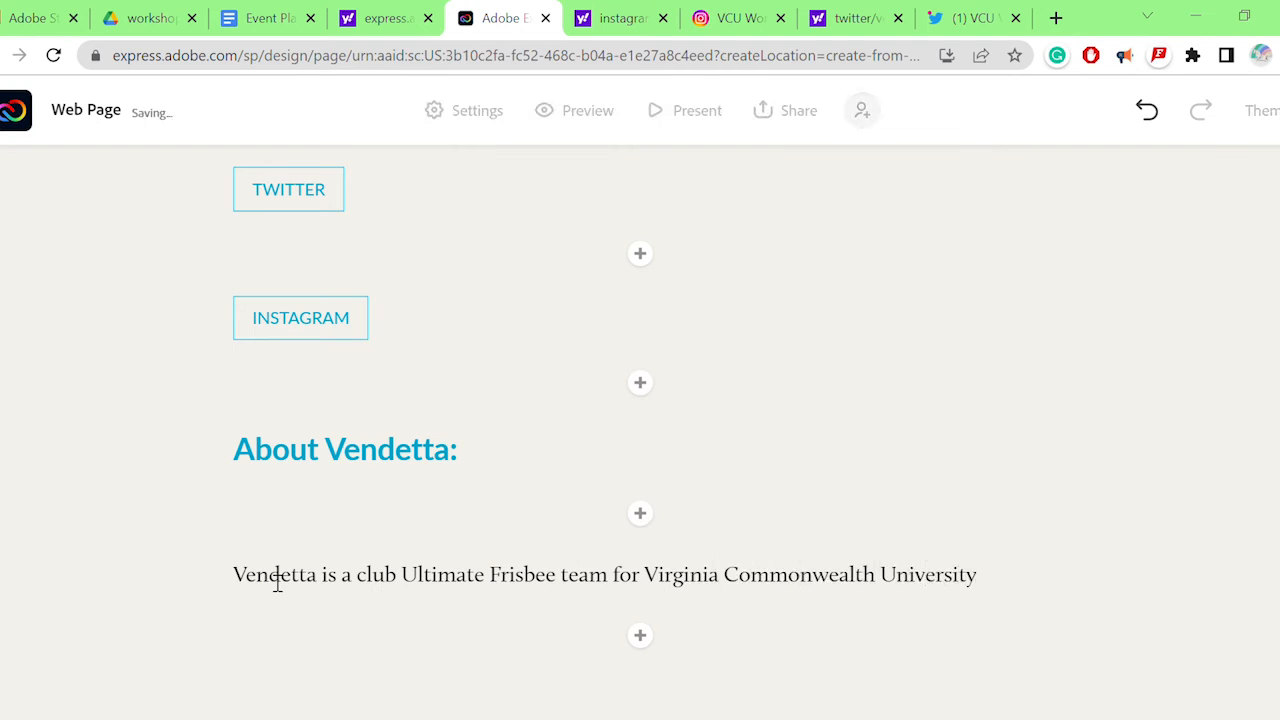
{"action": "type", "text": " that is gender i"}
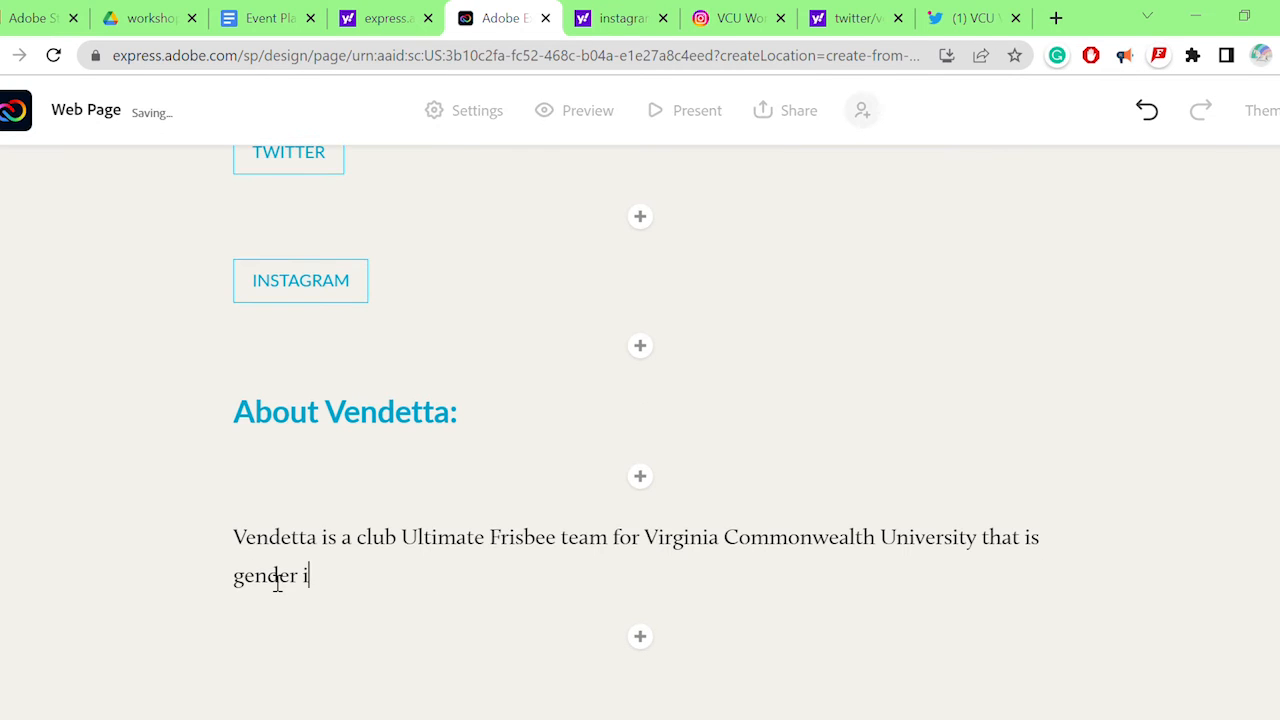
{"action": "type", "text": "nclusive and majority female/afab."}
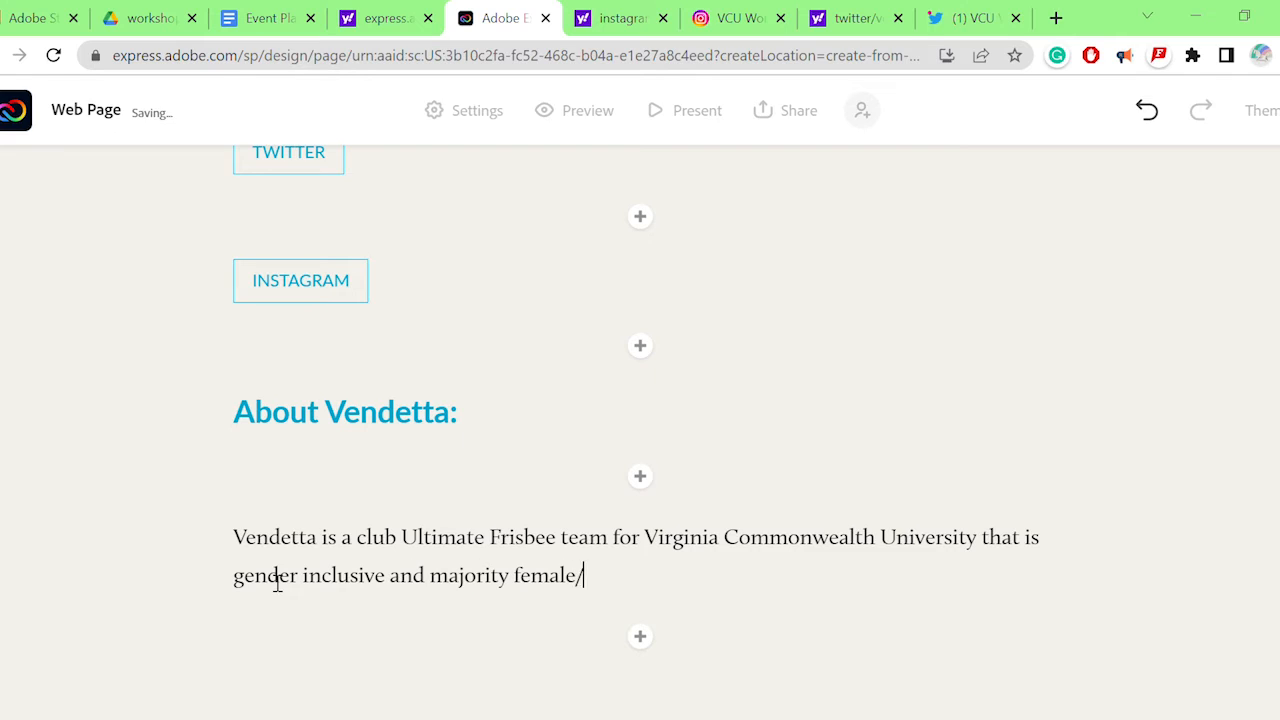
Continue the paragraph with "Our goal is to come together with a shared love of Ultimate Frisbee to enjoy the sport, companionship, and healthy competition.".
{"action": "type", "text": "Our goa"}
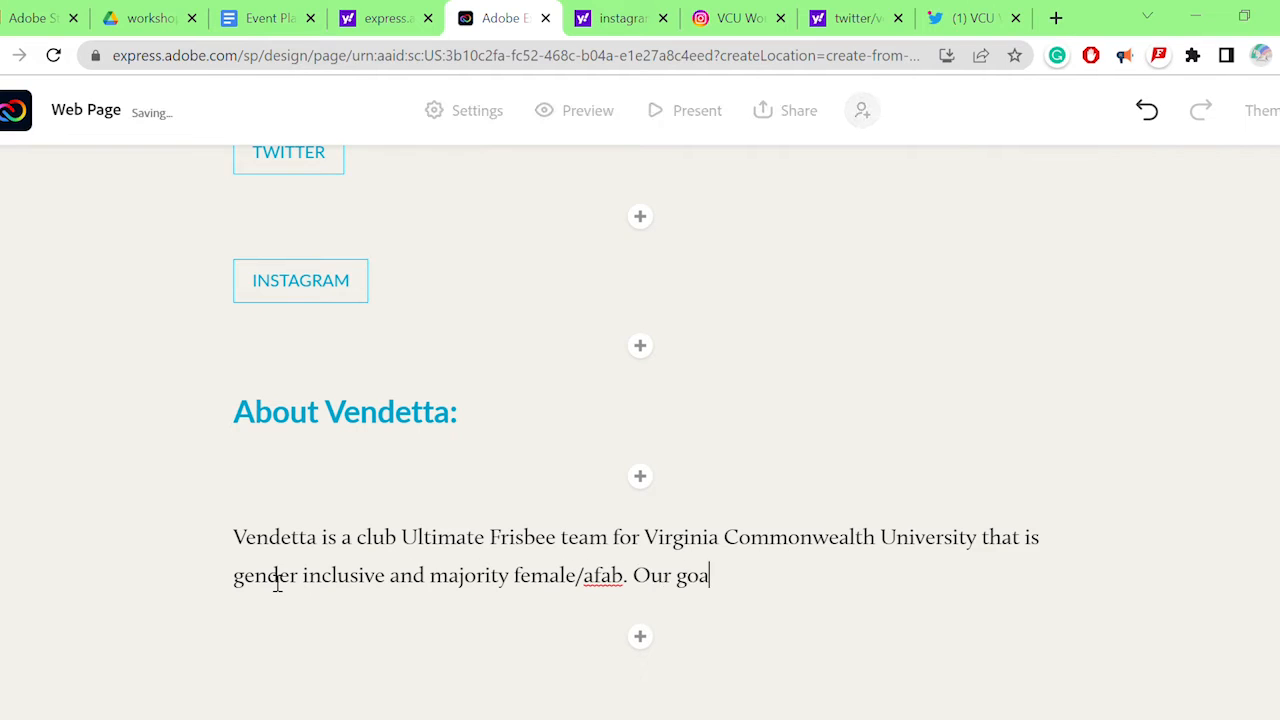
{"action": "type", "text": "l is to come together with a shared love of Ultimate Frisbee"}
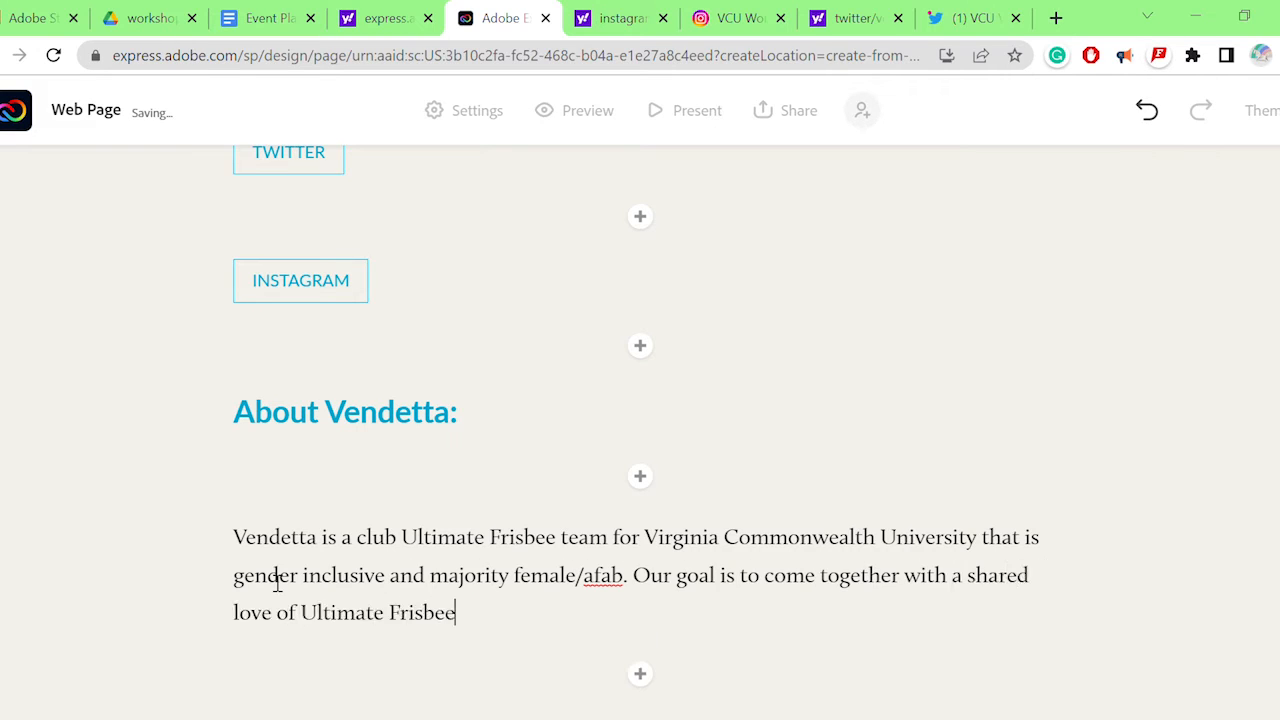
{"action": "type", "text": " to enjoy the sport, companionship, and healthy competition."}
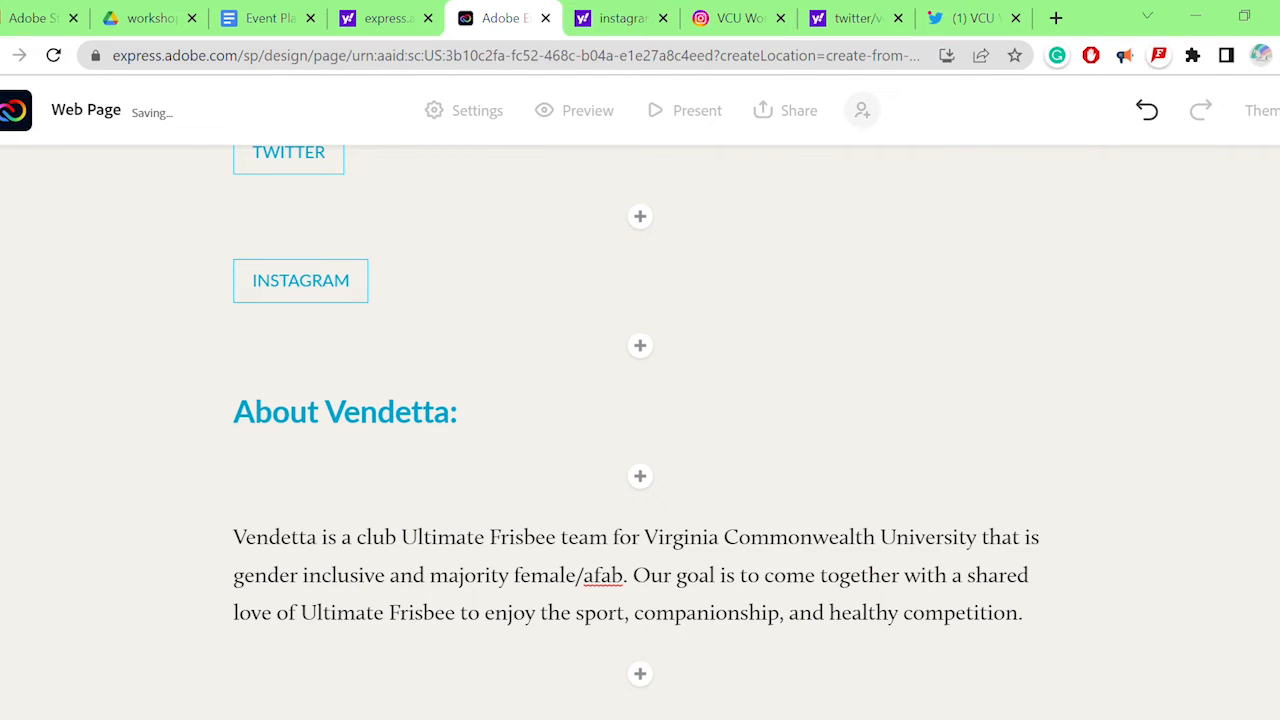
Insert the photo of players running on the field below the Vendetta paragraph and set its layout to Window.
{"action": "left_click", "coordinate": [643, 675]}
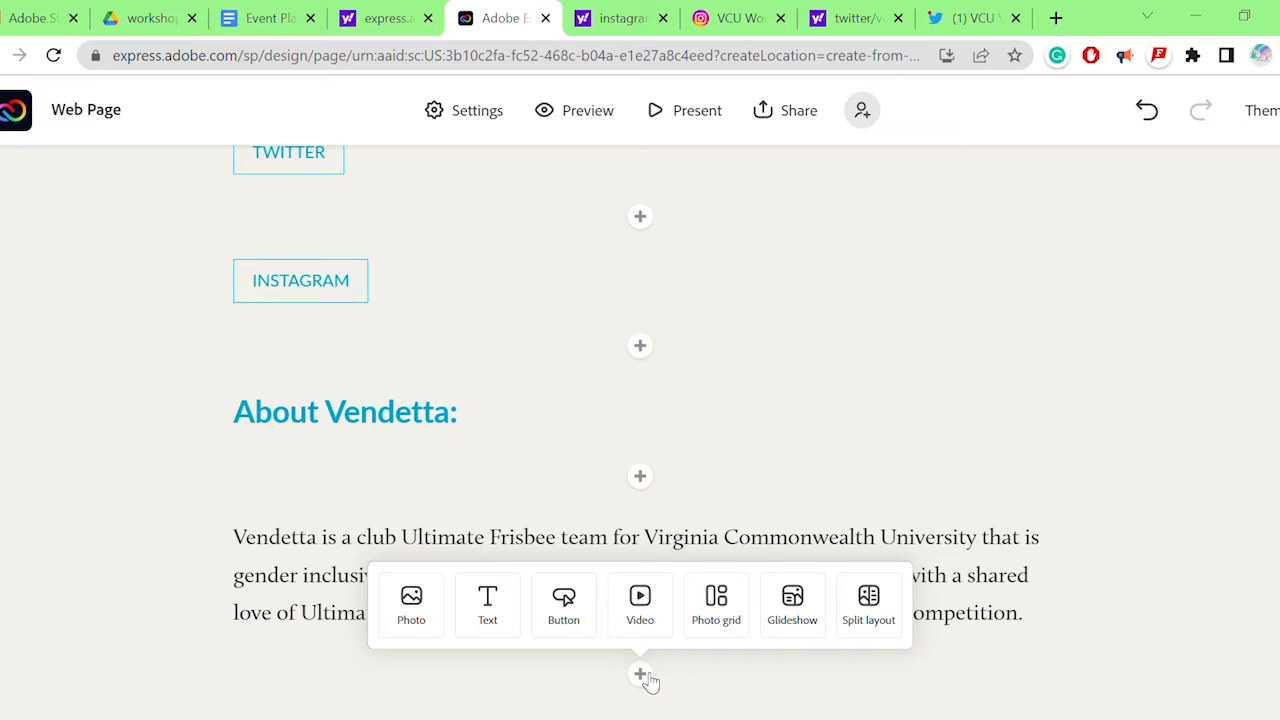
{"action": "left_click", "coordinate": [408, 622]}
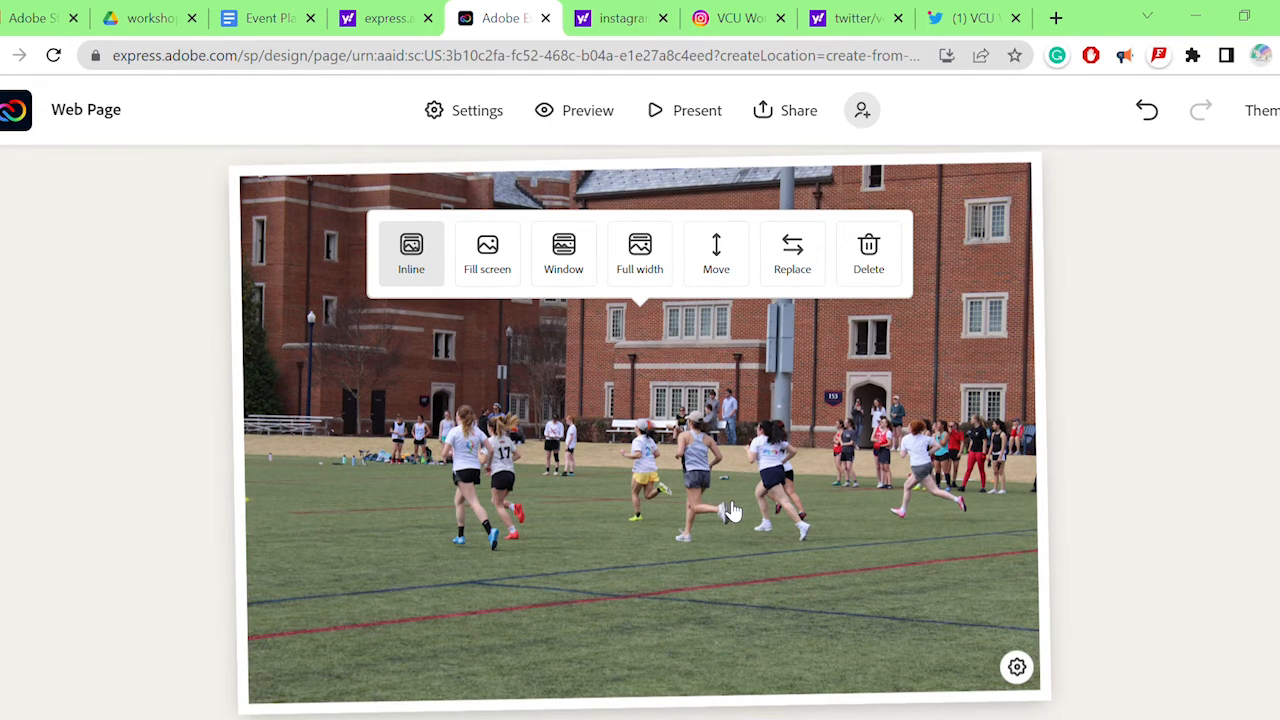
{"action": "left_click", "coordinate": [585, 277]}
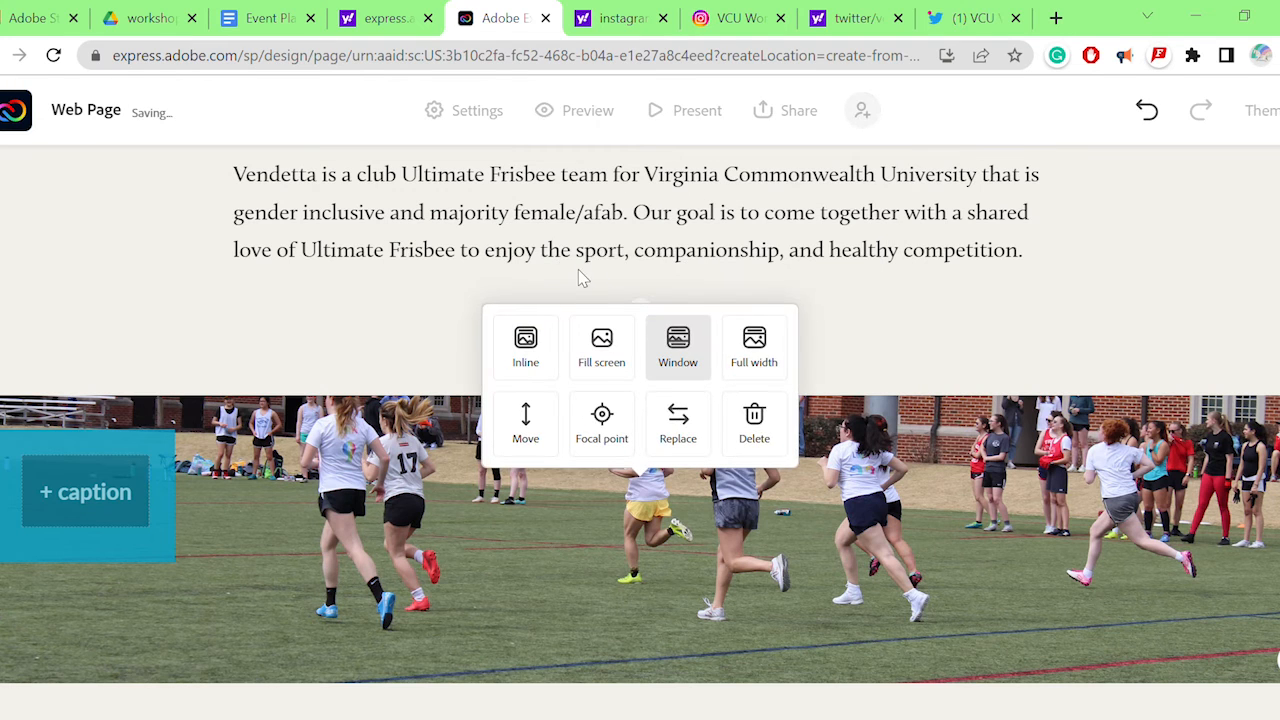
Caption the running players photo "DETTAS RUNNING AFTER THE PULL".
{"action": "left_click", "coordinate": [1035, 336]}
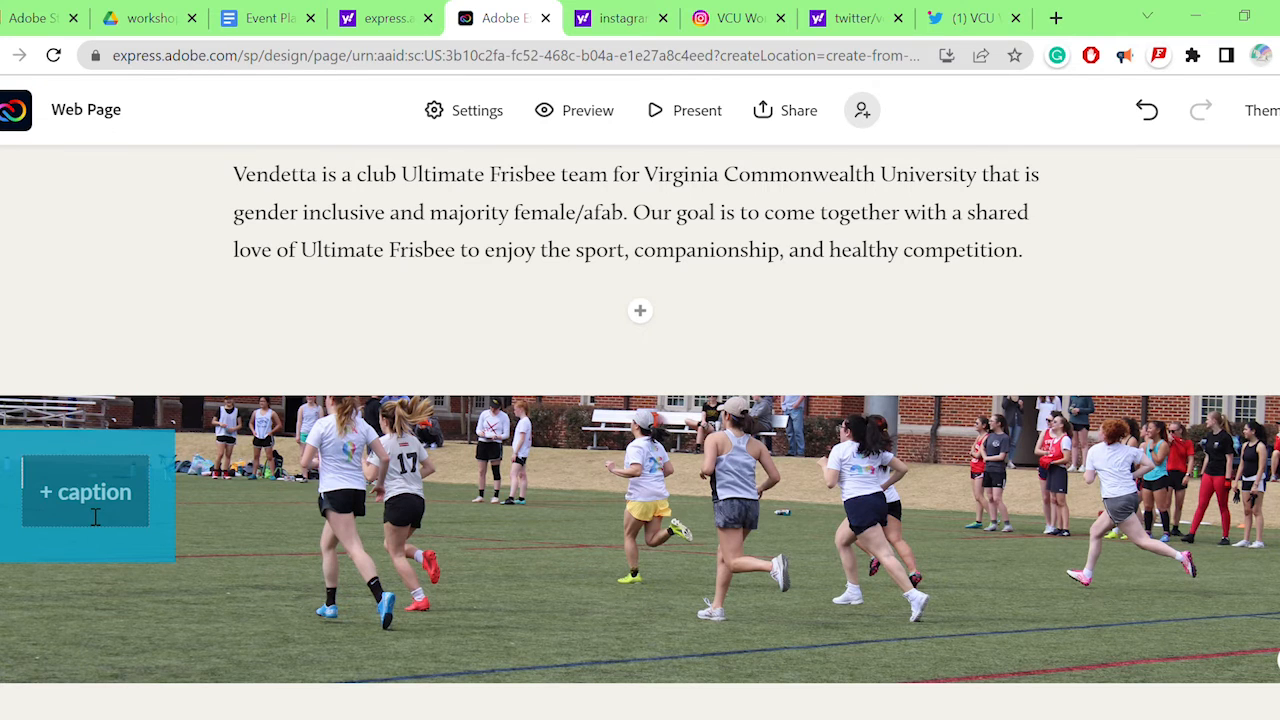
{"action": "type", "text": "DETTAS"}
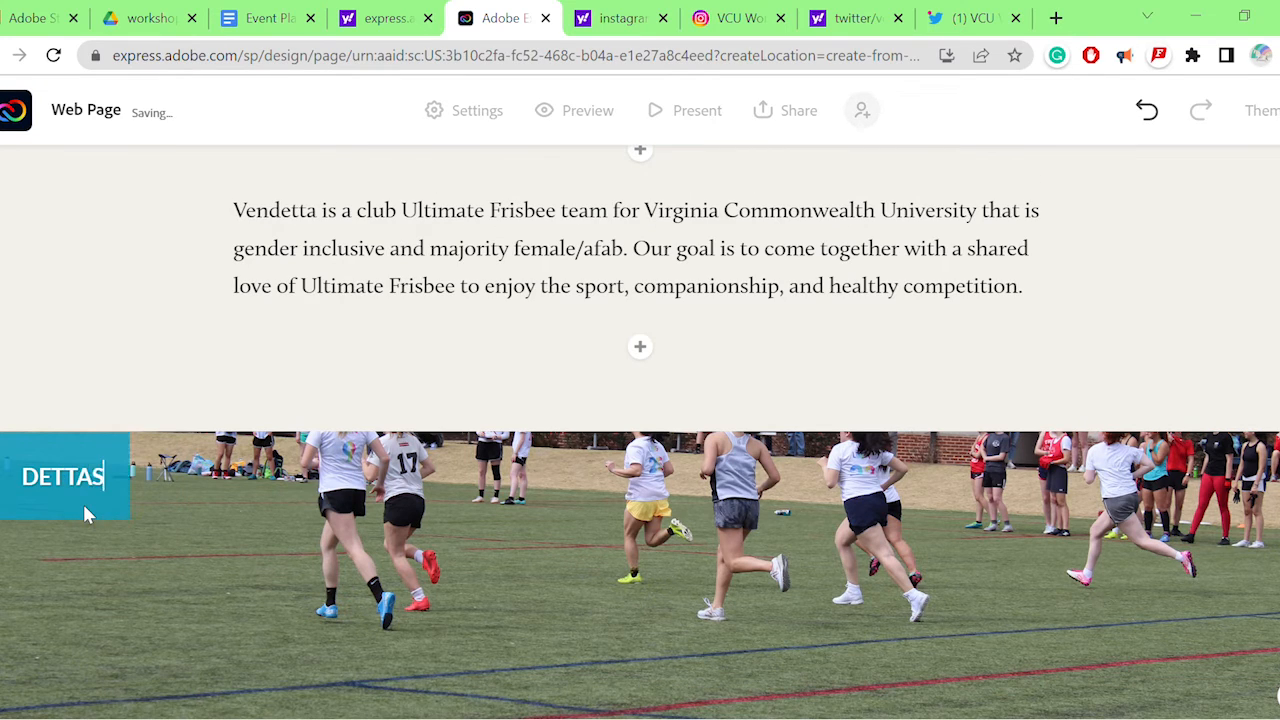
{"action": "type", "text": " RUNN"}
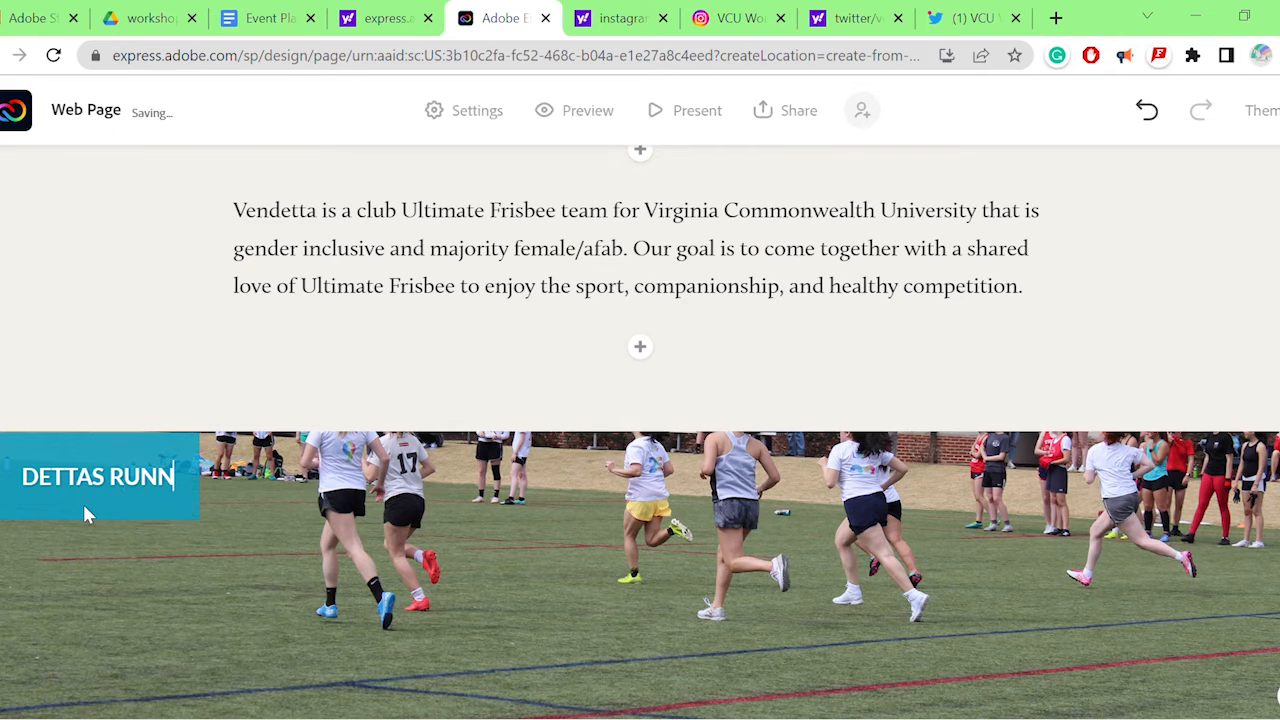
{"action": "type", "text": "ING AFTER TH"}
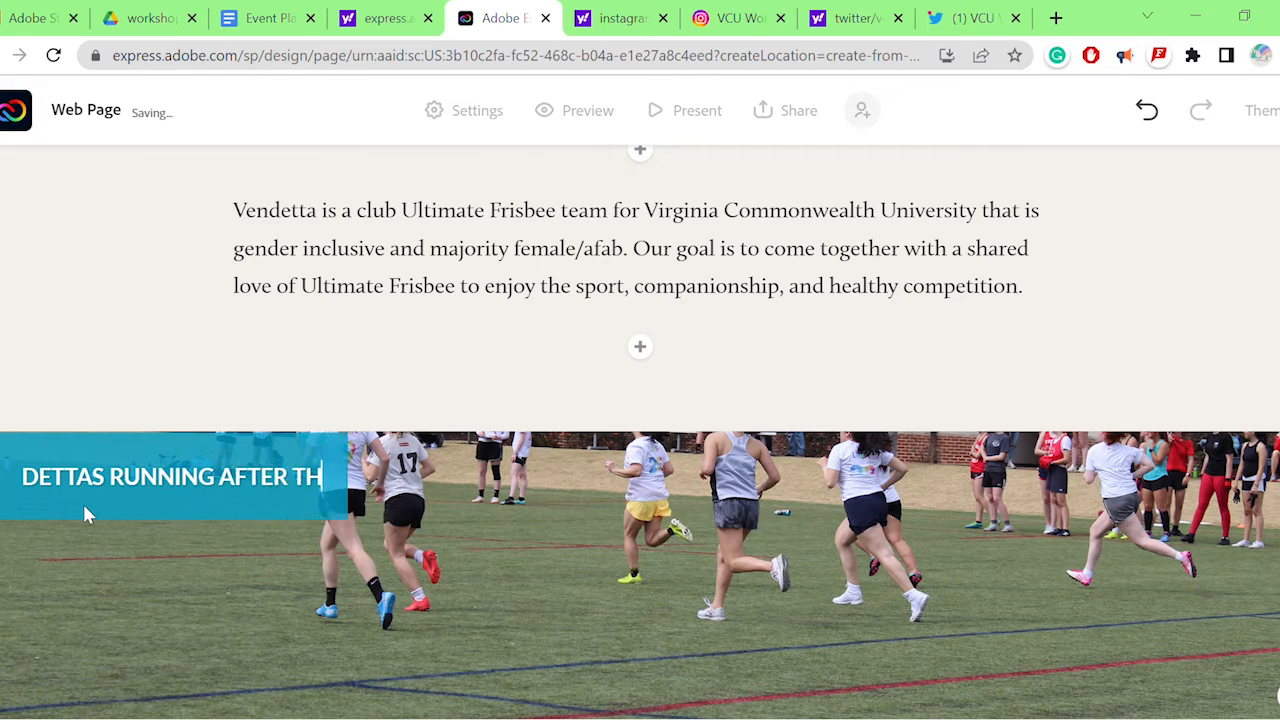
{"action": "type", "text": "E PULL"}
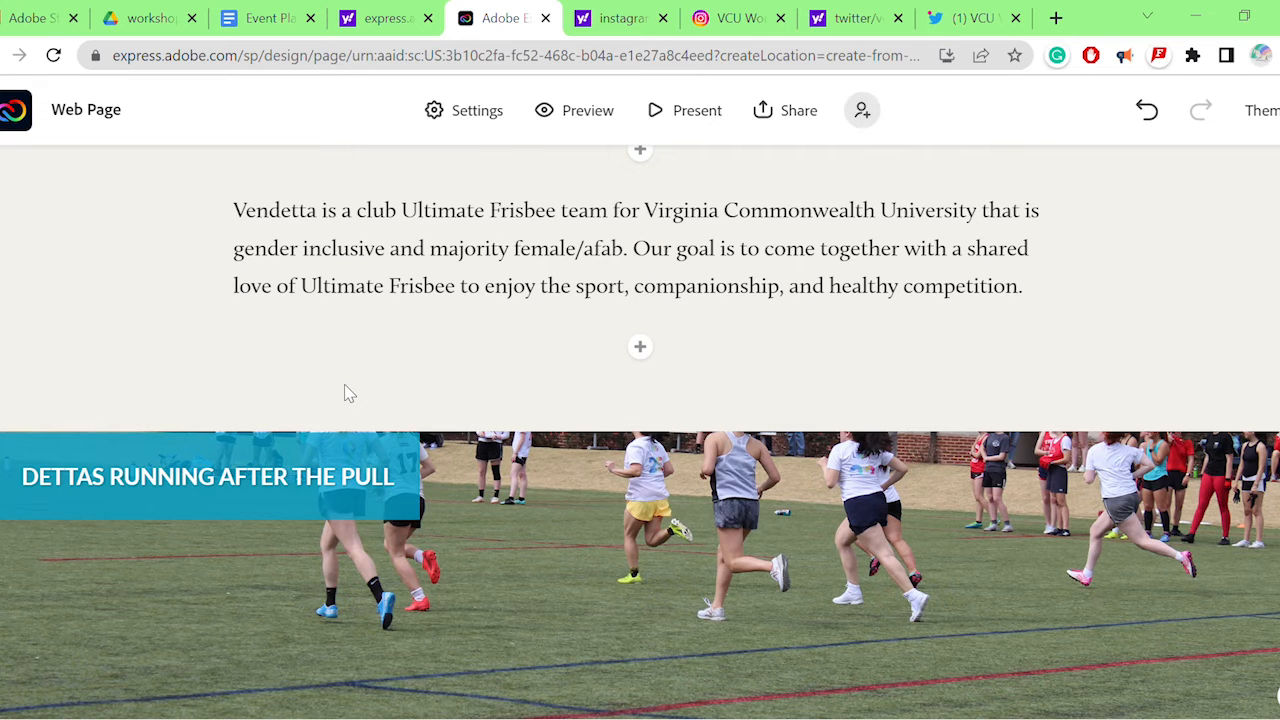
Add a "New to Ultimate?" heading below the photo of the running players.
{"action": "scroll", "coordinate": [1232, 422], "scroll_direction": "down", "scroll_amount": 2}
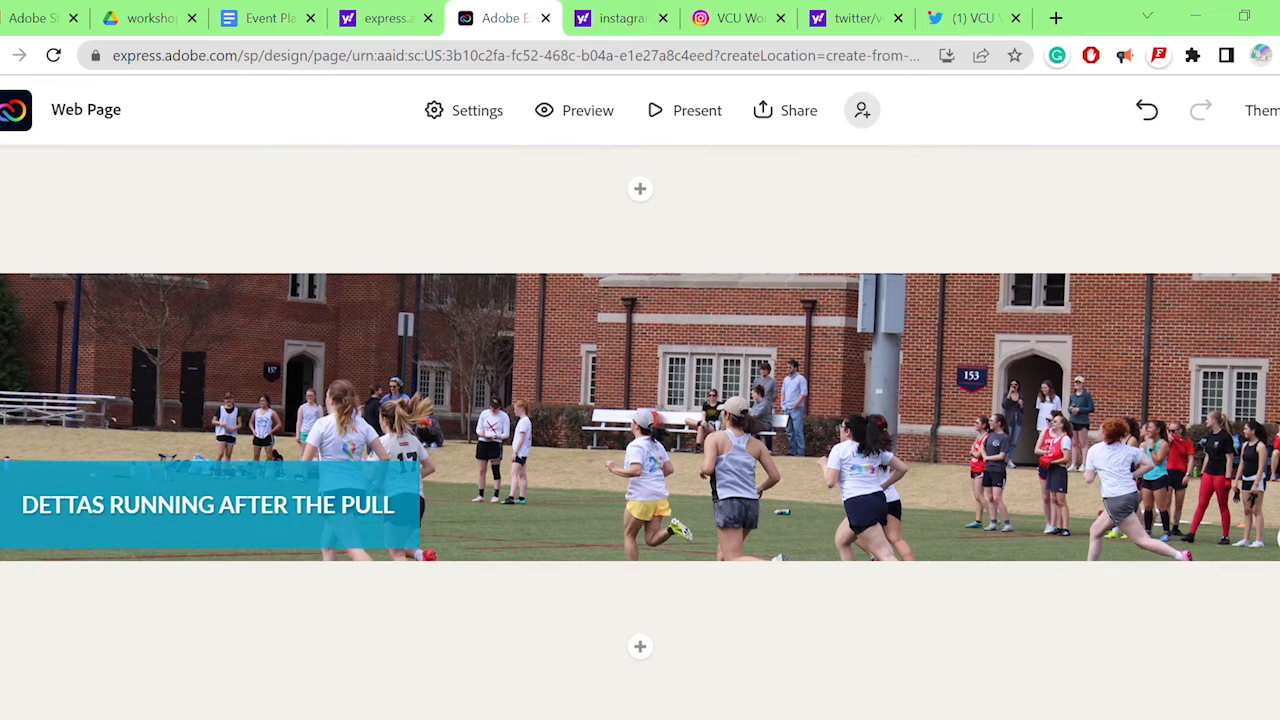
{"action": "left_click", "coordinate": [640, 646]}
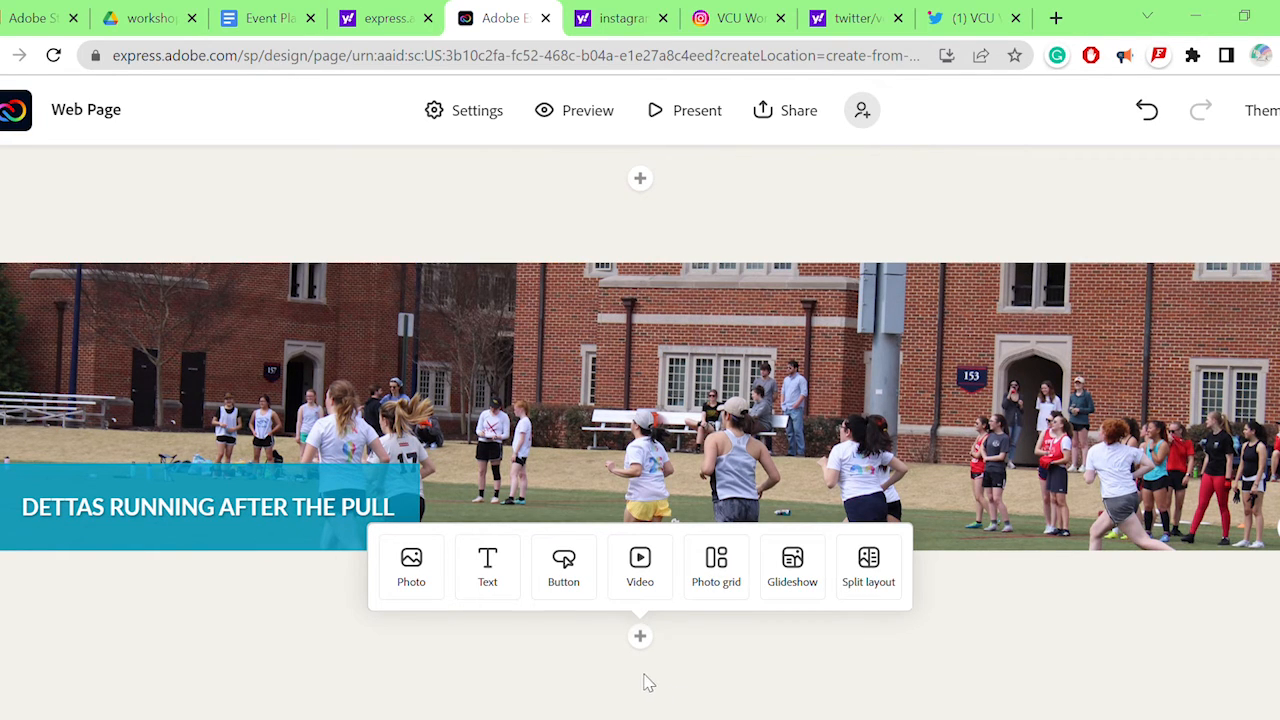
{"action": "left_click", "coordinate": [487, 565]}
{"action": "type", "text": "Ne"}
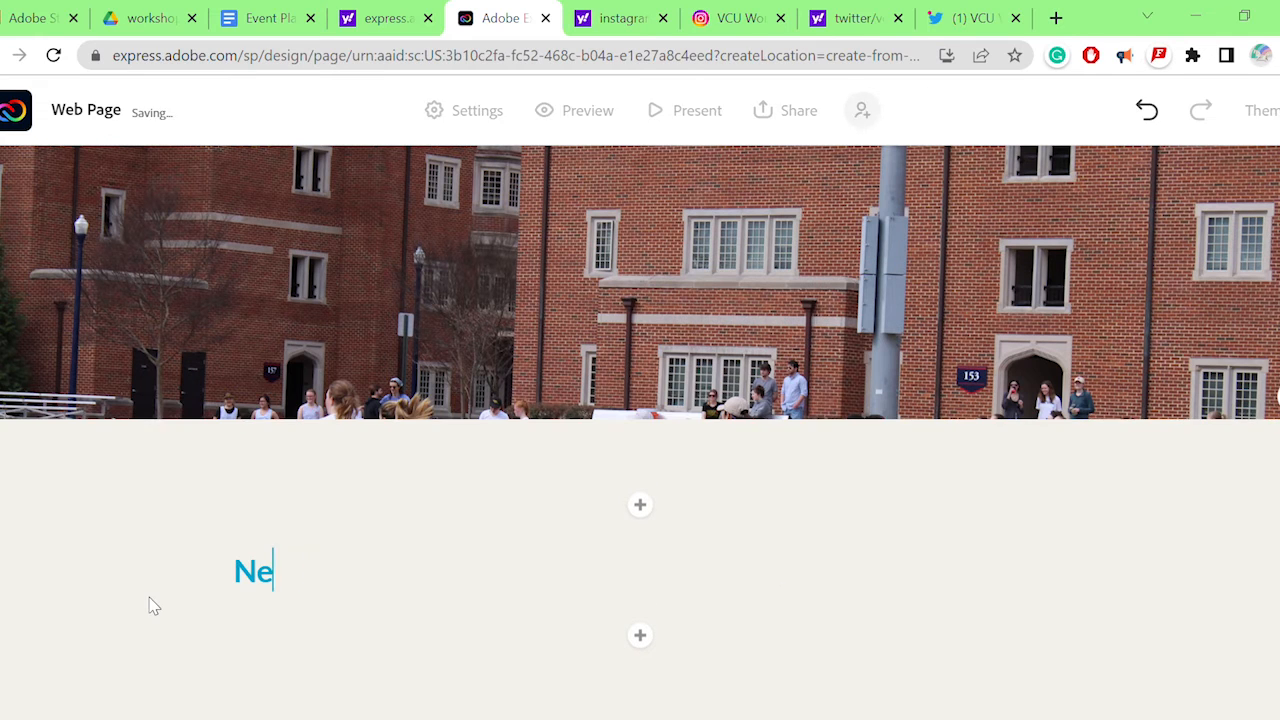
{"action": "type", "text": "w to Ultimate?"}
{"action": "key", "text": "Return"}
Add the paragraph "No problem! Many of our players came to us with little to no knowledge of the sport. We'll teach you everything you need to know!".
{"action": "type", "text": "No problem! Many of our players came to us with"}
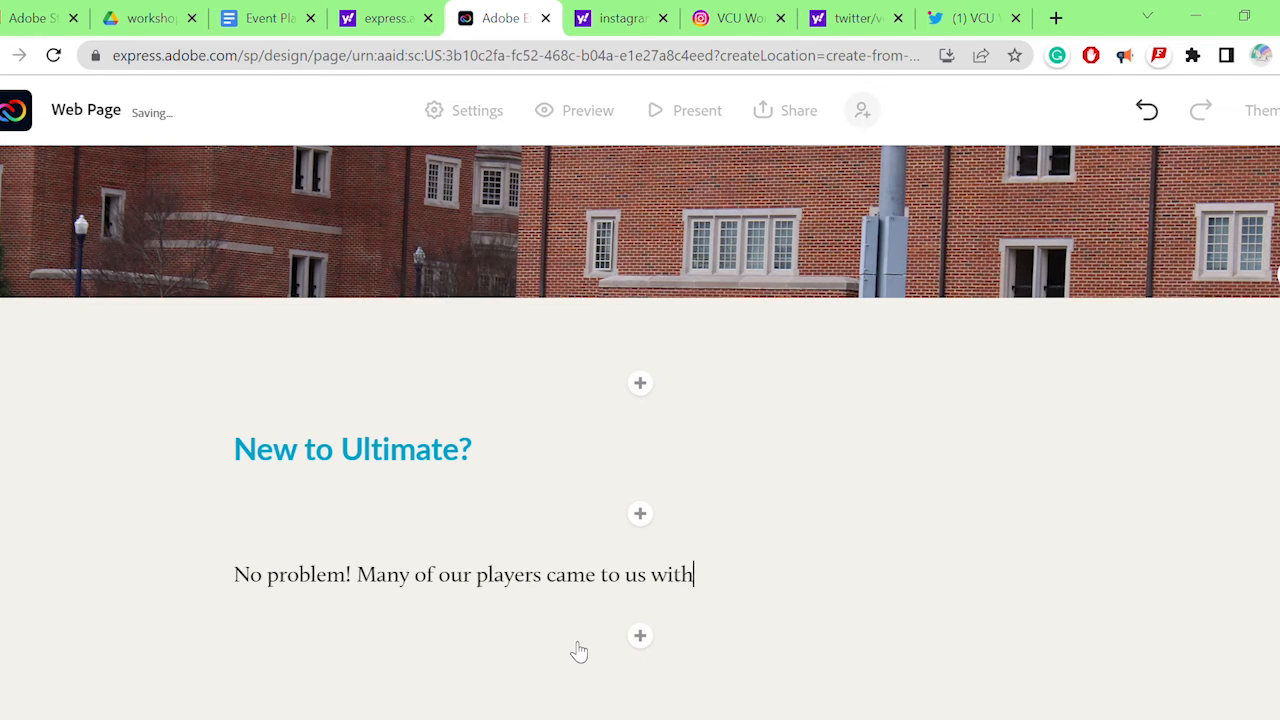
{"action": "type", "text": " little to no knowledge of the sport."}
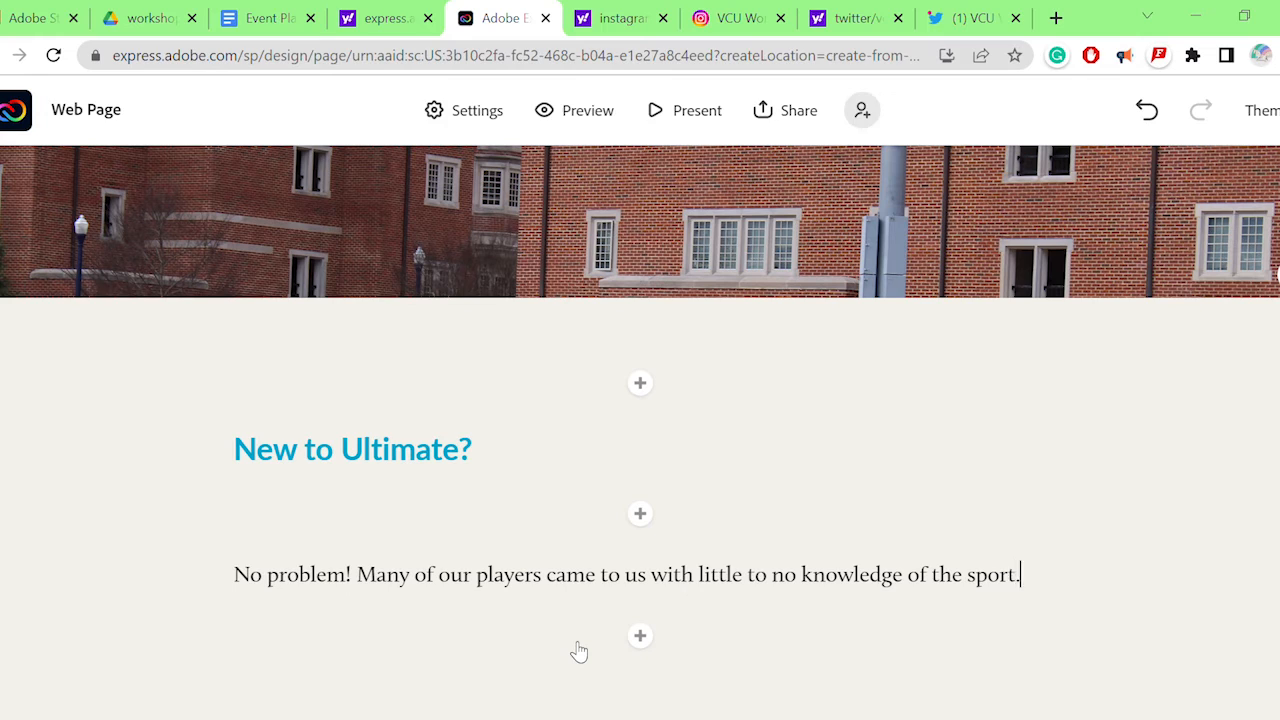
{"action": "type", "text": " As long a"}
{"action": "key", "text": "BackSpace"}
{"action": "key", "text": "BackSpace"}
{"action": "key", "text": "BackSpace"}
{"action": "key", "text": "BackSpace"}
{"action": "key", "text": "BackSpace"}
{"action": "key", "text": "BackSpace"}
{"action": "key", "text": "BackSpace"}
{"action": "key", "text": "BackSpace"}
{"action": "key", "text": "BackSpace"}
{"action": "type", "text": "We'll te"}
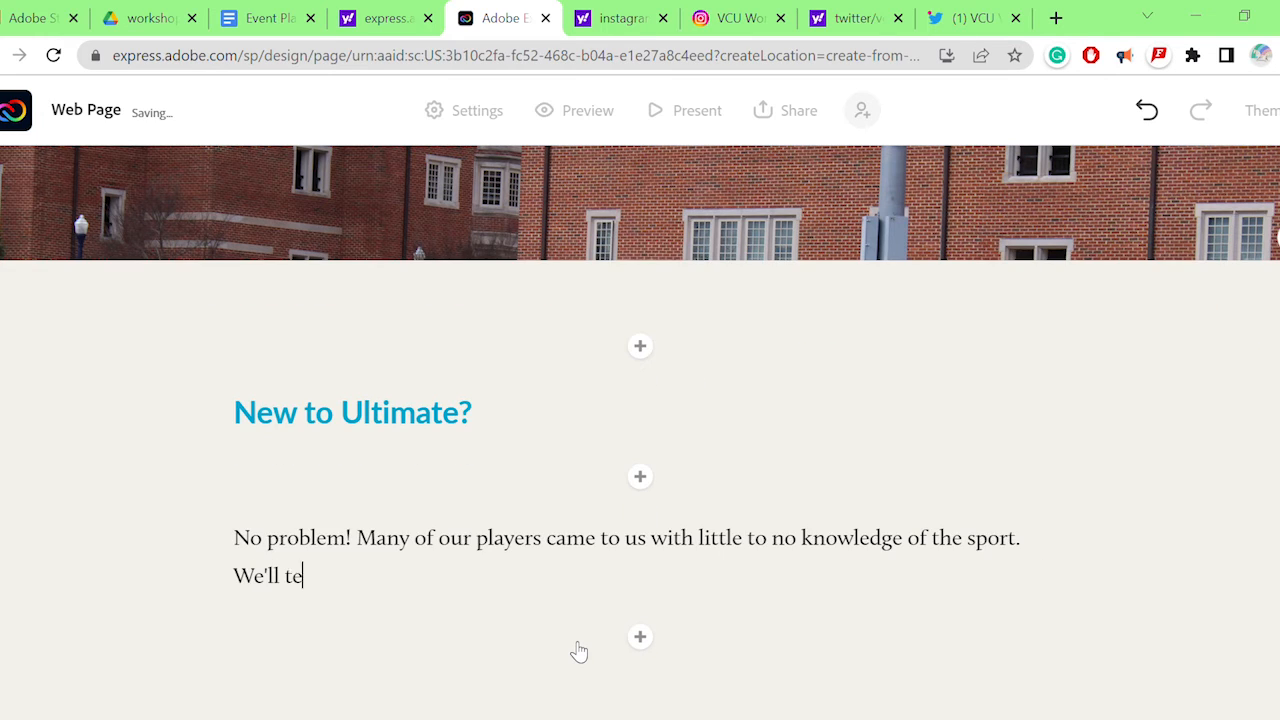
{"action": "type", "text": "ach you everything you need to know!"}
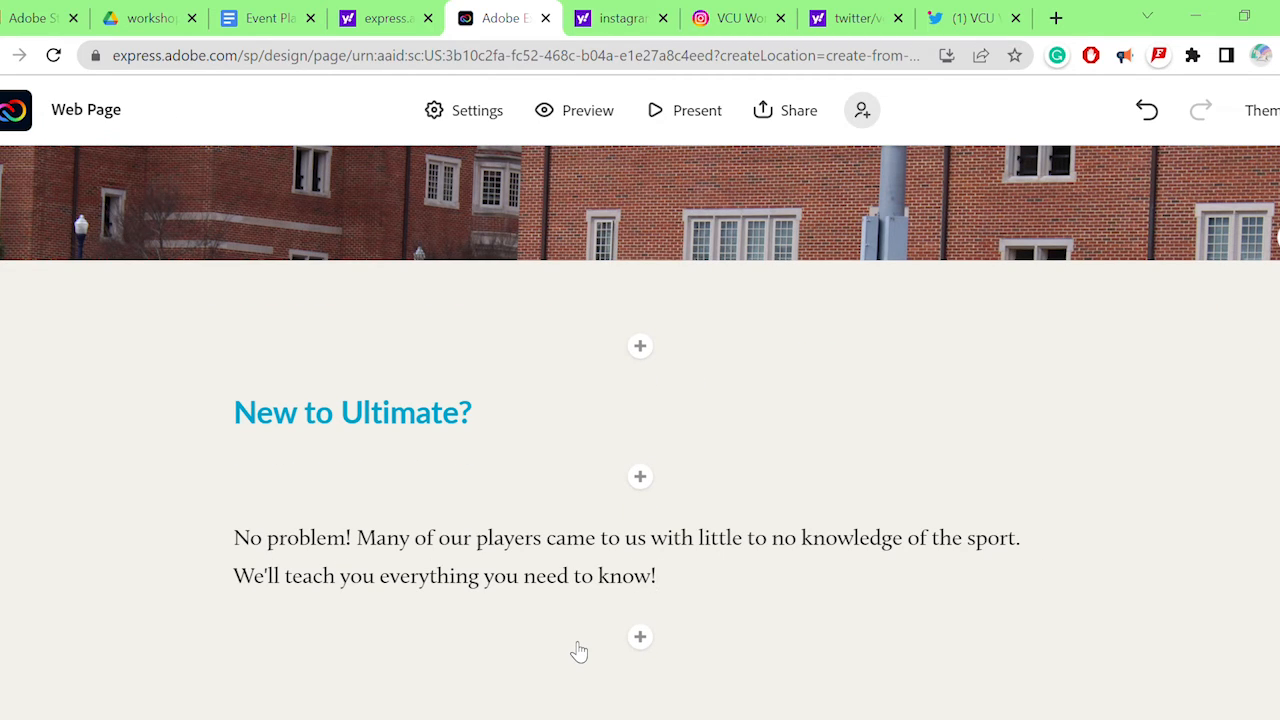
Center the "New to Ultimate?" heading on the page.
{"action": "left_click", "coordinate": [641, 640]}
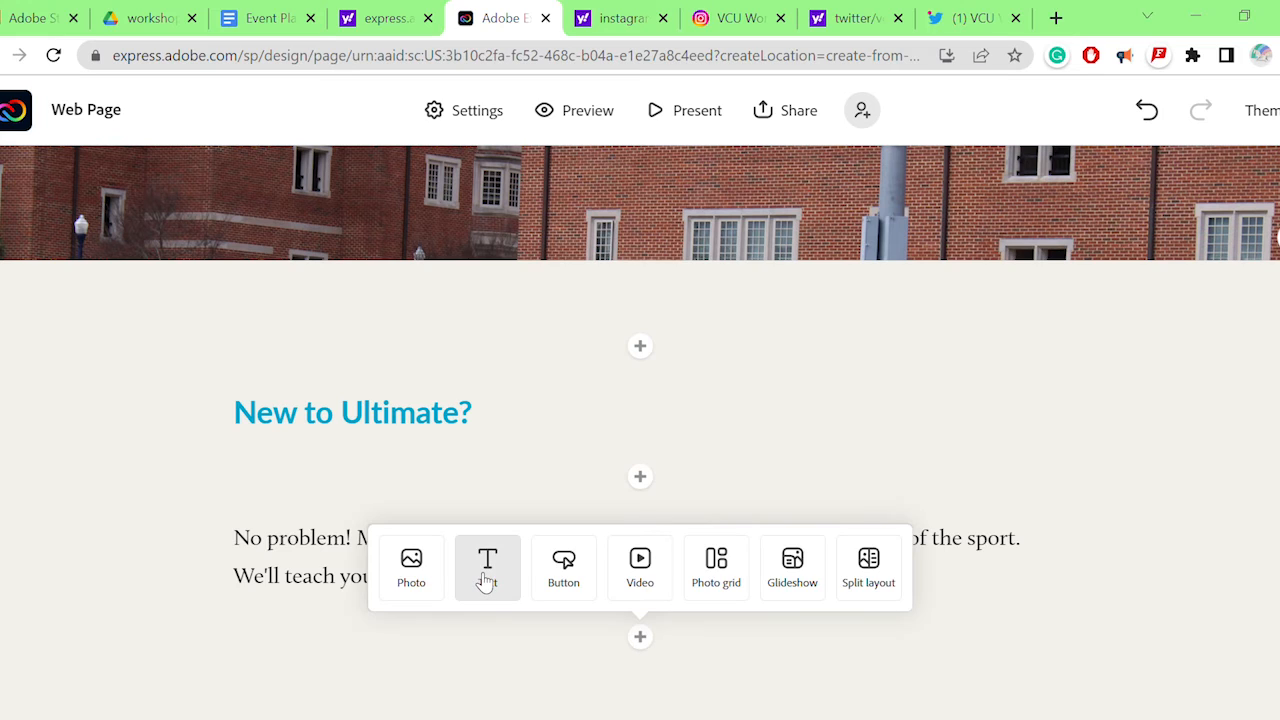
{"action": "left_click", "coordinate": [443, 413]}
{"action": "left_click", "coordinate": [666, 358]}
Add an H2 heading "Ultimate Basics" below the paragraph for new players.
{"action": "left_click", "coordinate": [645, 638]}
{"action": "left_click", "coordinate": [487, 572]}
{"action": "left_click", "coordinate": [77, 521]}
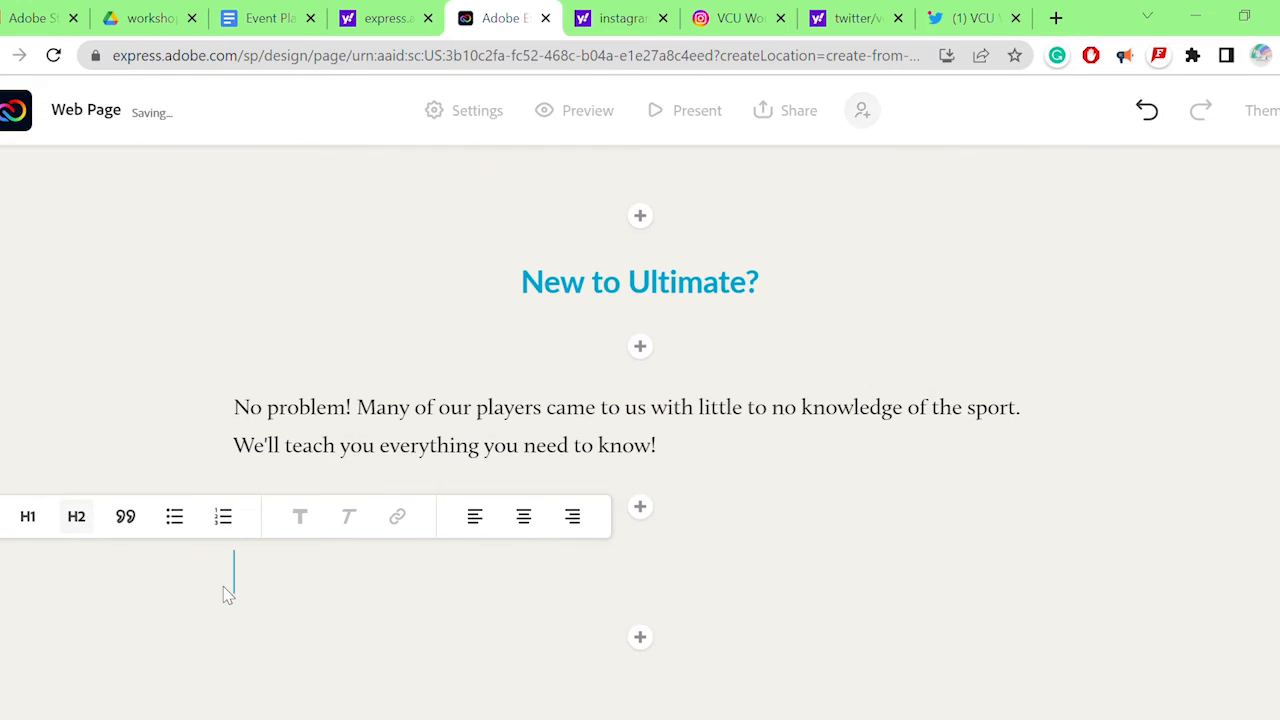
{"action": "type", "text": "Ultimate Basics"}
{"action": "key", "text": "Return"}
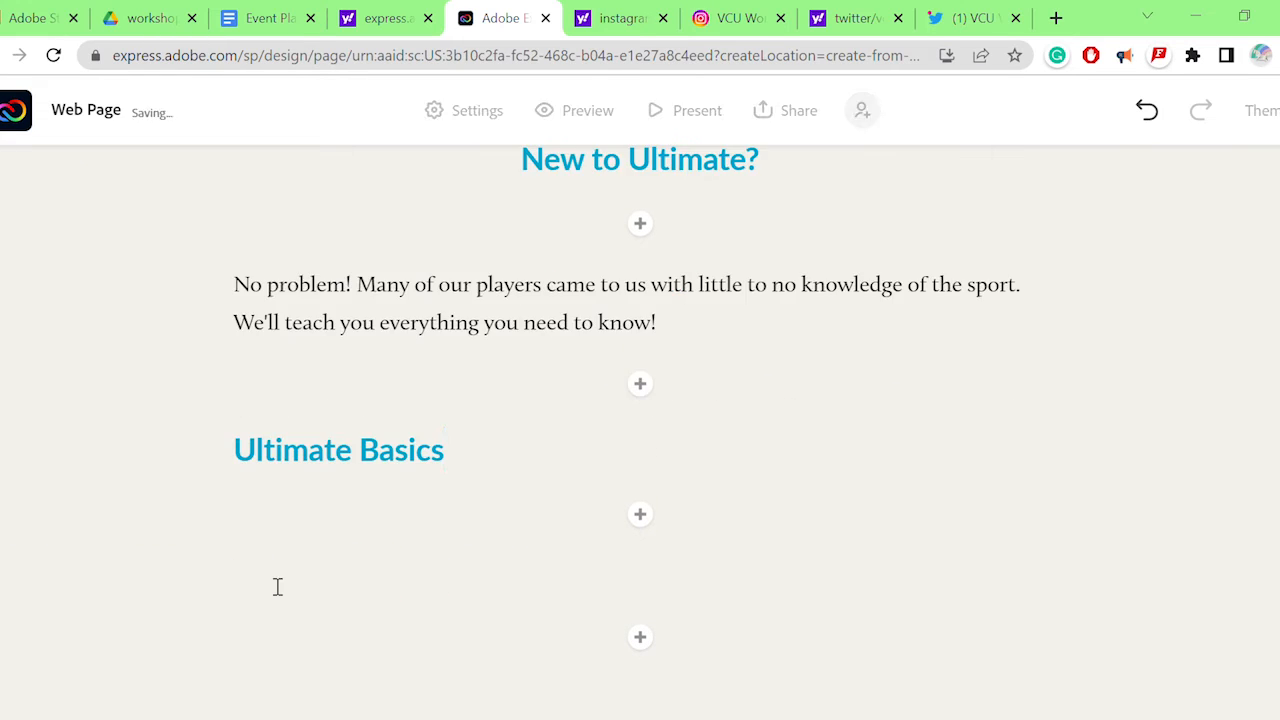
Add the text "Ultimate Frisbee is a 7 vs 7 field sport played to a time limit specified before each match, they can vary from tournament to tournament".
{"action": "type", "text": "Ultimate Frisbee is a 7 vs 7 field"}
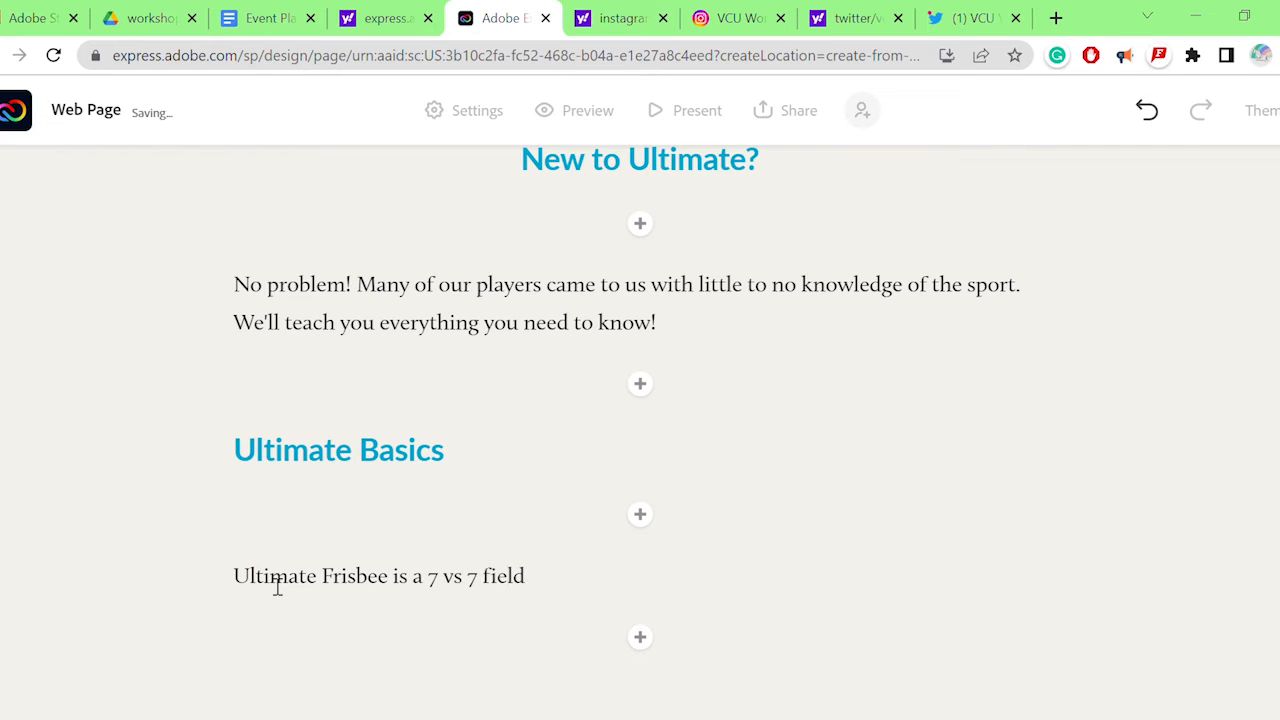
{"action": "type", "text": " sport played to a time limit specified before each match, the"}
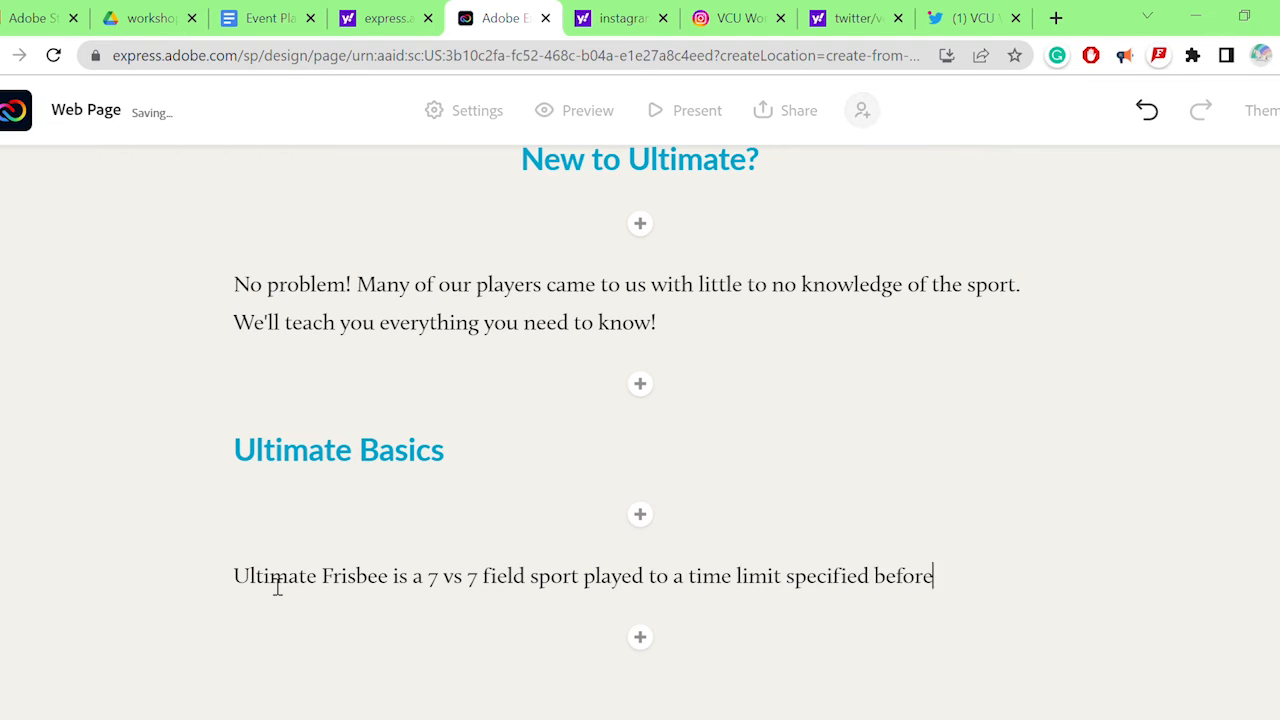
{"action": "type", "text": "y can vary from tournament to tournam"}
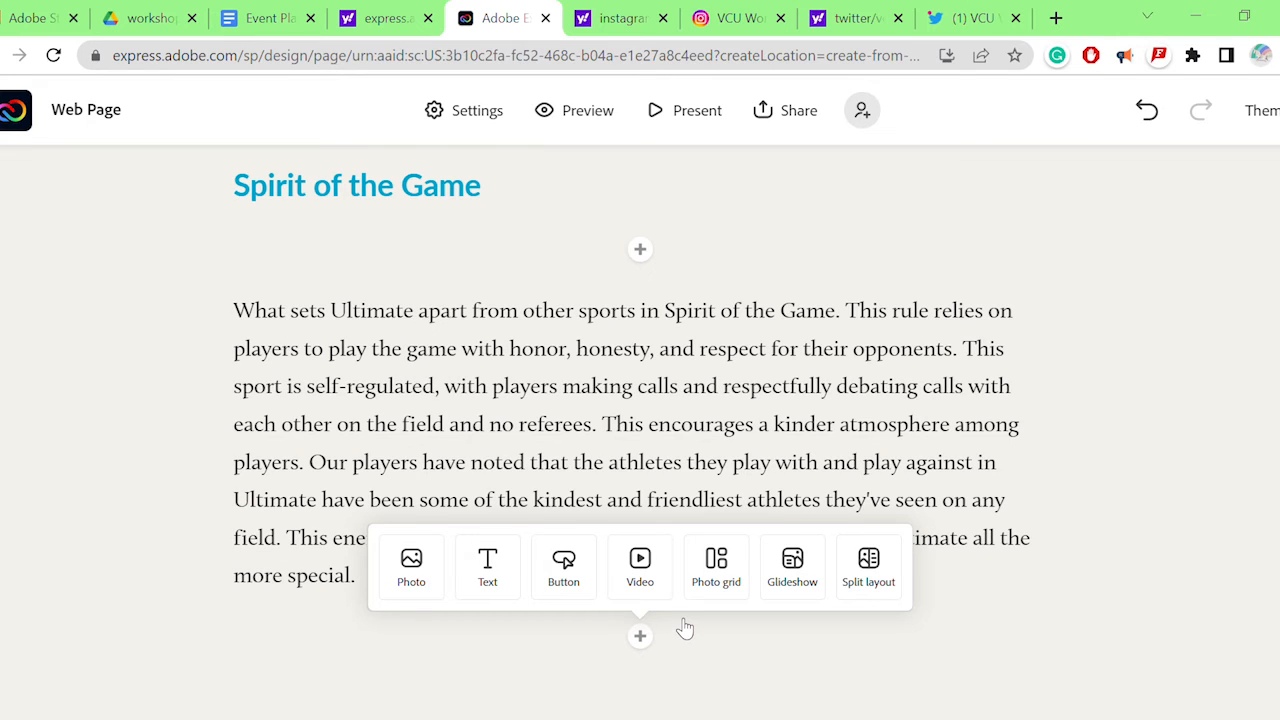
Insert a photo grid below the Spirit of the Game paragraph, upload four photos of the match into it, and save it.
{"action": "left_click", "coordinate": [727, 587]}
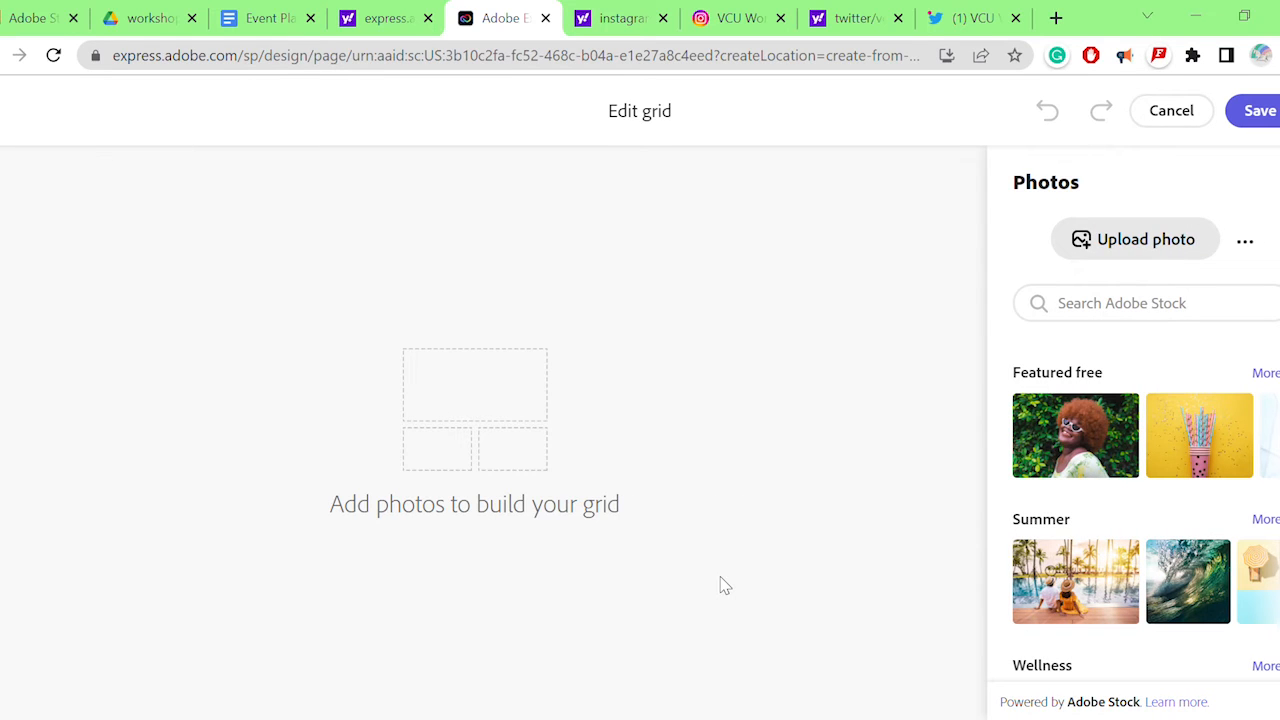
{"action": "left_click", "coordinate": [1102, 243]}
{"action": "left_click", "coordinate": [531, 384]}
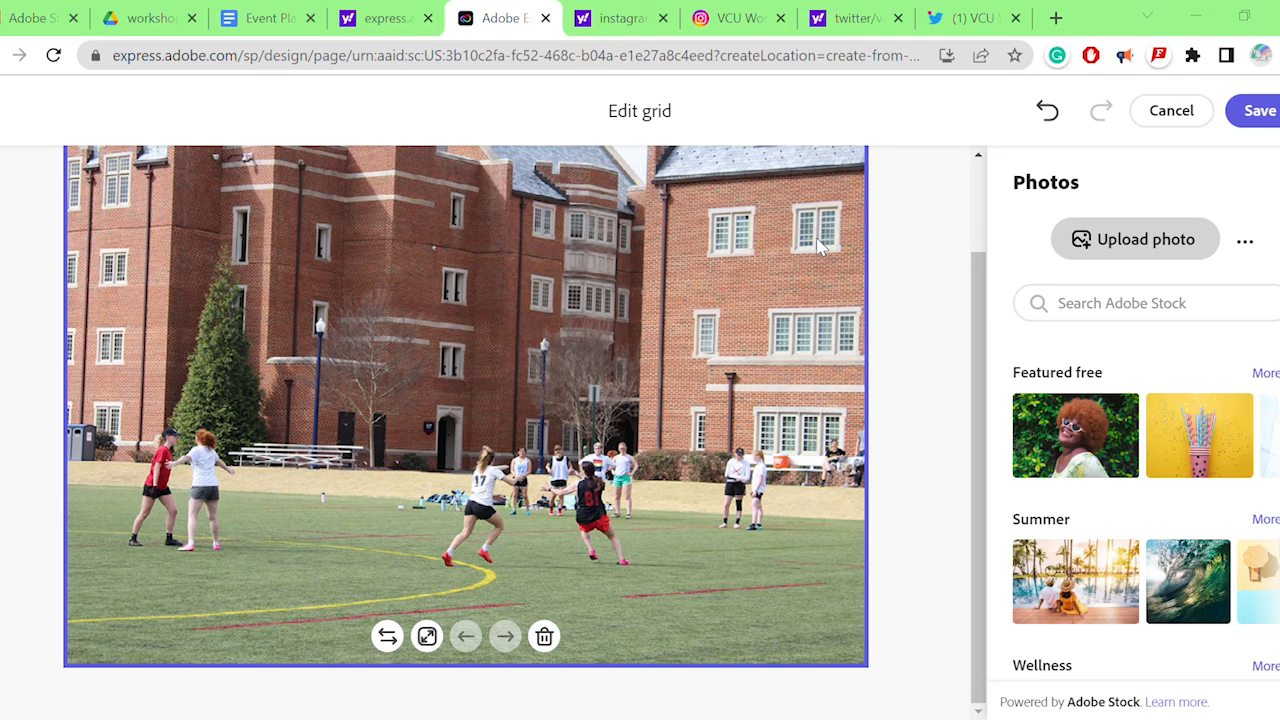
{"action": "left_click", "coordinate": [886, 520]}
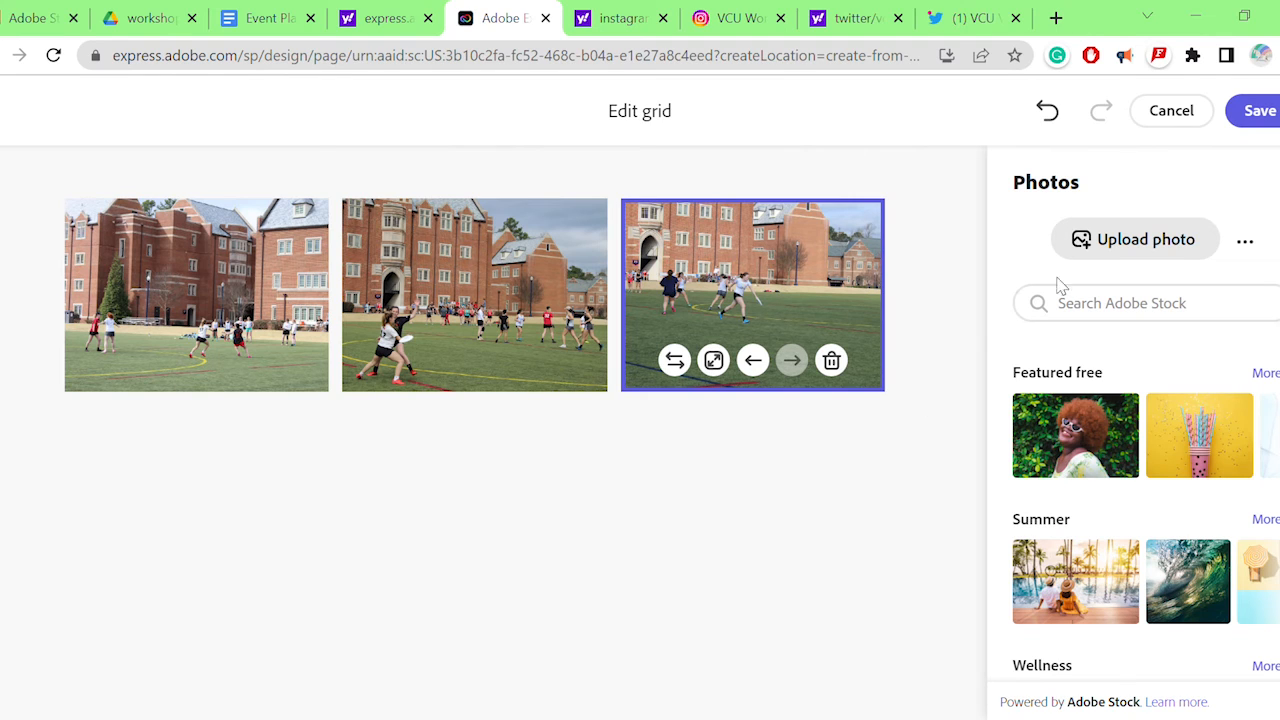
{"action": "left_click", "coordinate": [1115, 248]}
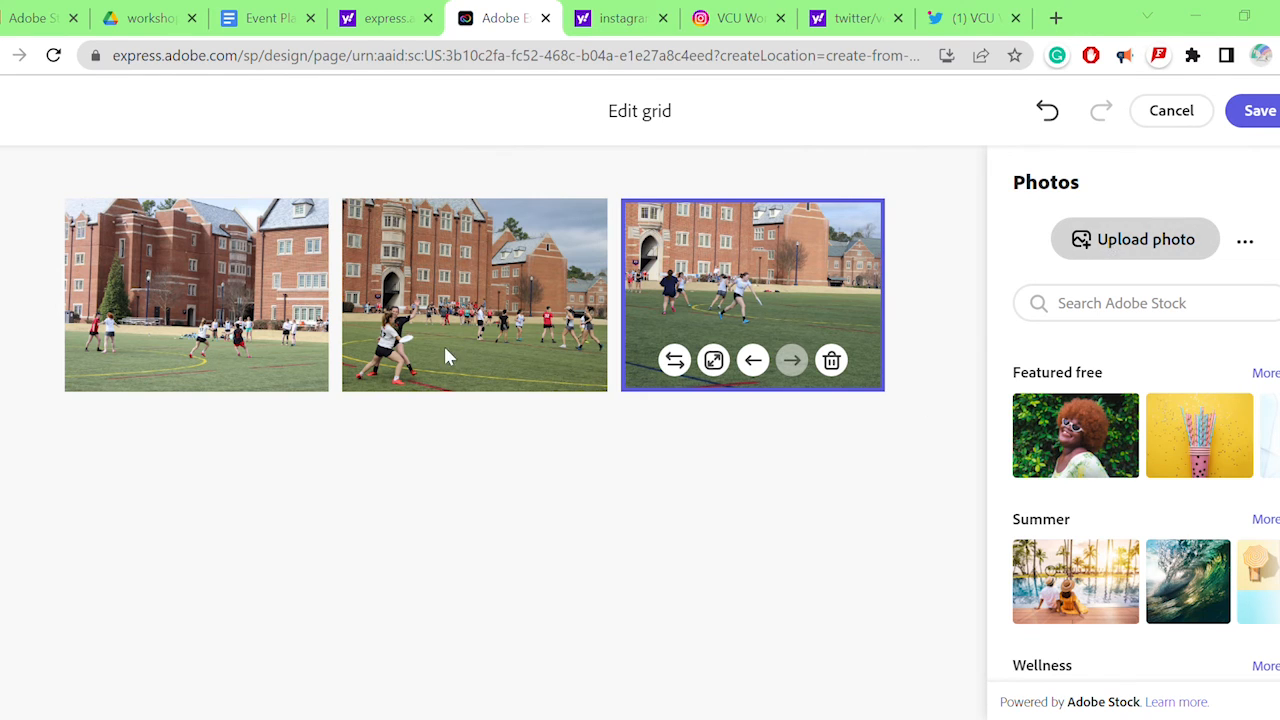
{"action": "left_click", "coordinate": [700, 500]}
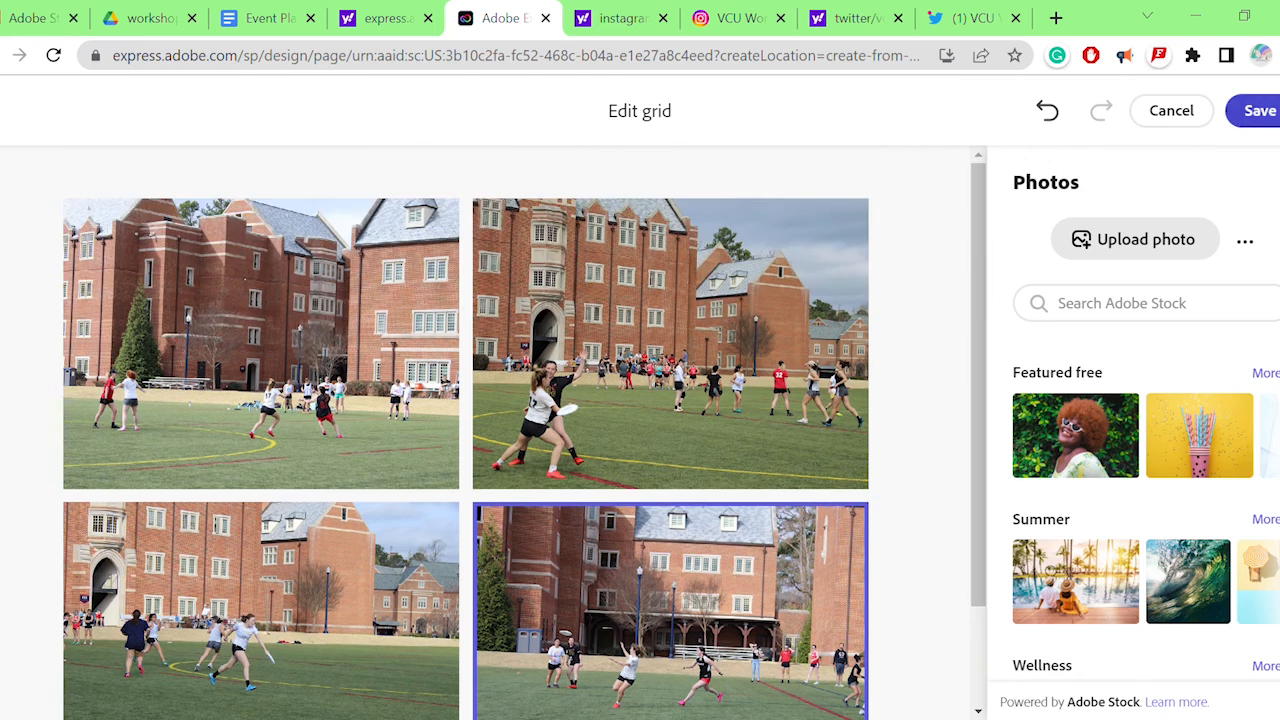
{"action": "left_click", "coordinate": [1258, 110]}
Add a centered "Gallery" heading between the Spirit of the Game paragraph and the photo grid.
{"action": "scroll", "coordinate": [1223, 483], "scroll_direction": "up", "scroll_amount": 4}
{"action": "mouse_move", "coordinate": [655, 397]}
{"action": "left_click", "coordinate": [557, 340]}
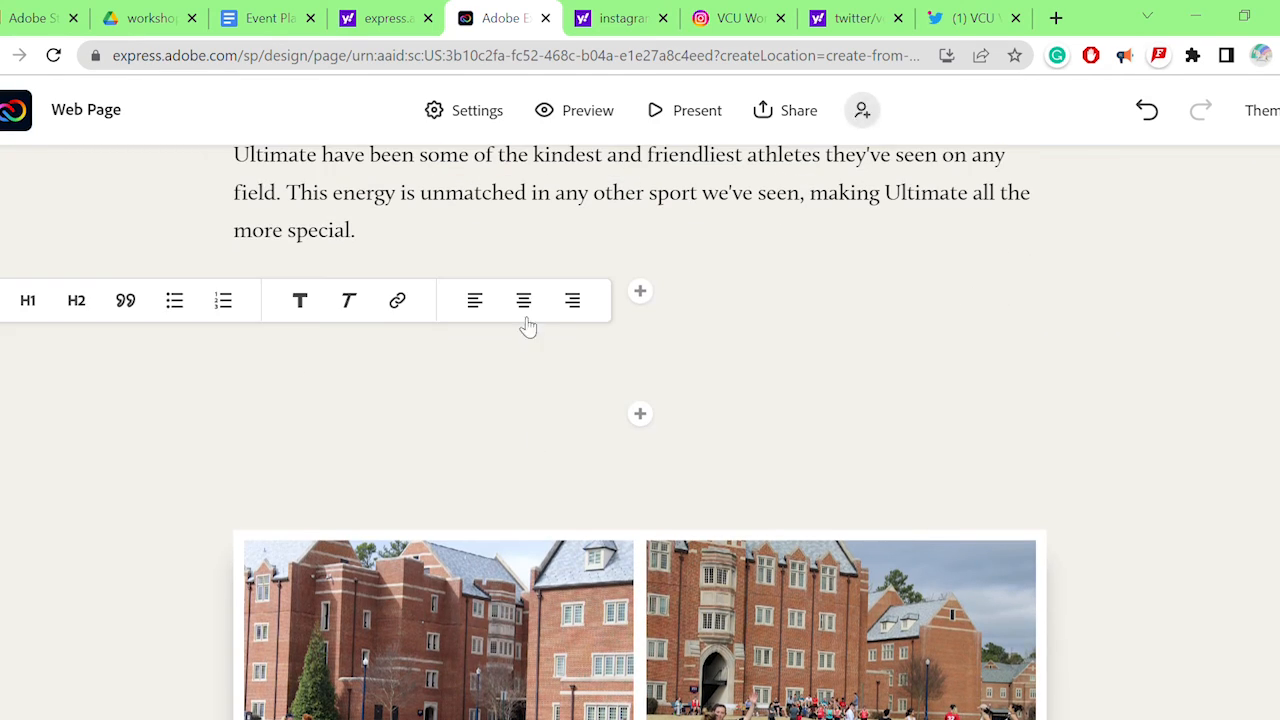
{"action": "type", "text": "Gallery"}
{"action": "key", "text": "Return"}
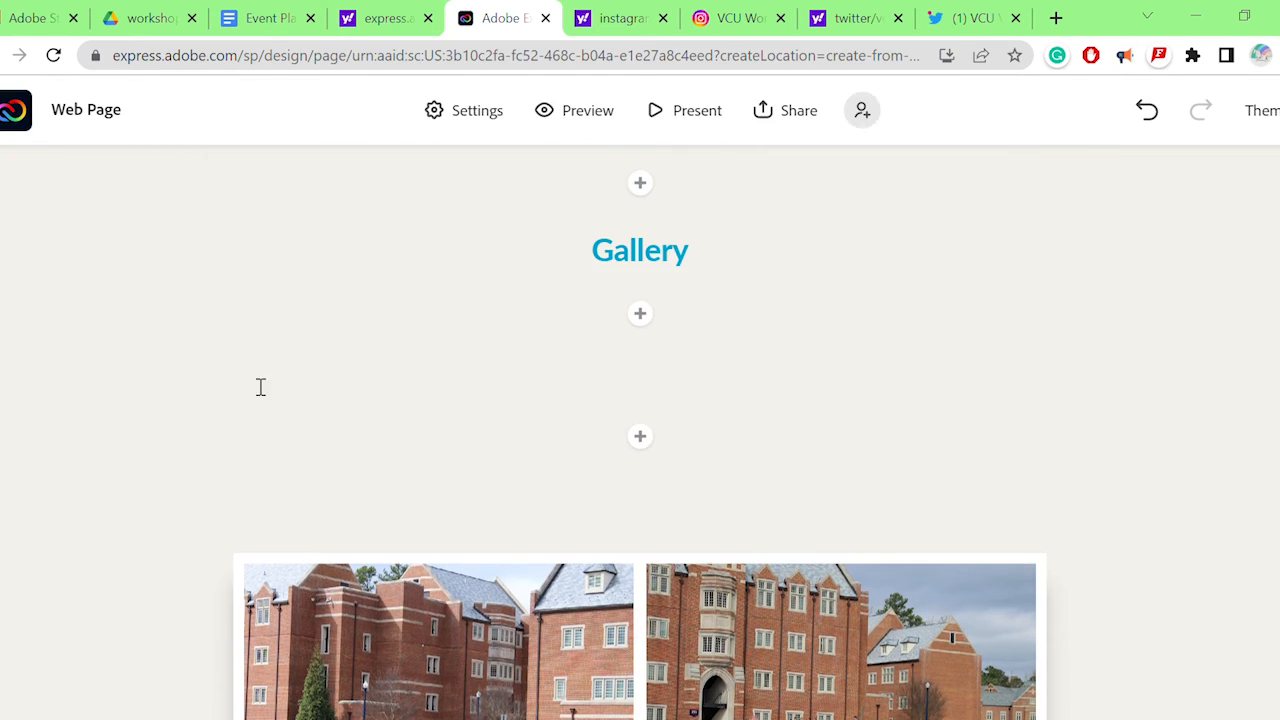
Add the line "Capital Cup vs. University of Richmond" under the Gallery heading and center it.
{"action": "type", "text": "Capital Cup vs. University of Richmond"}
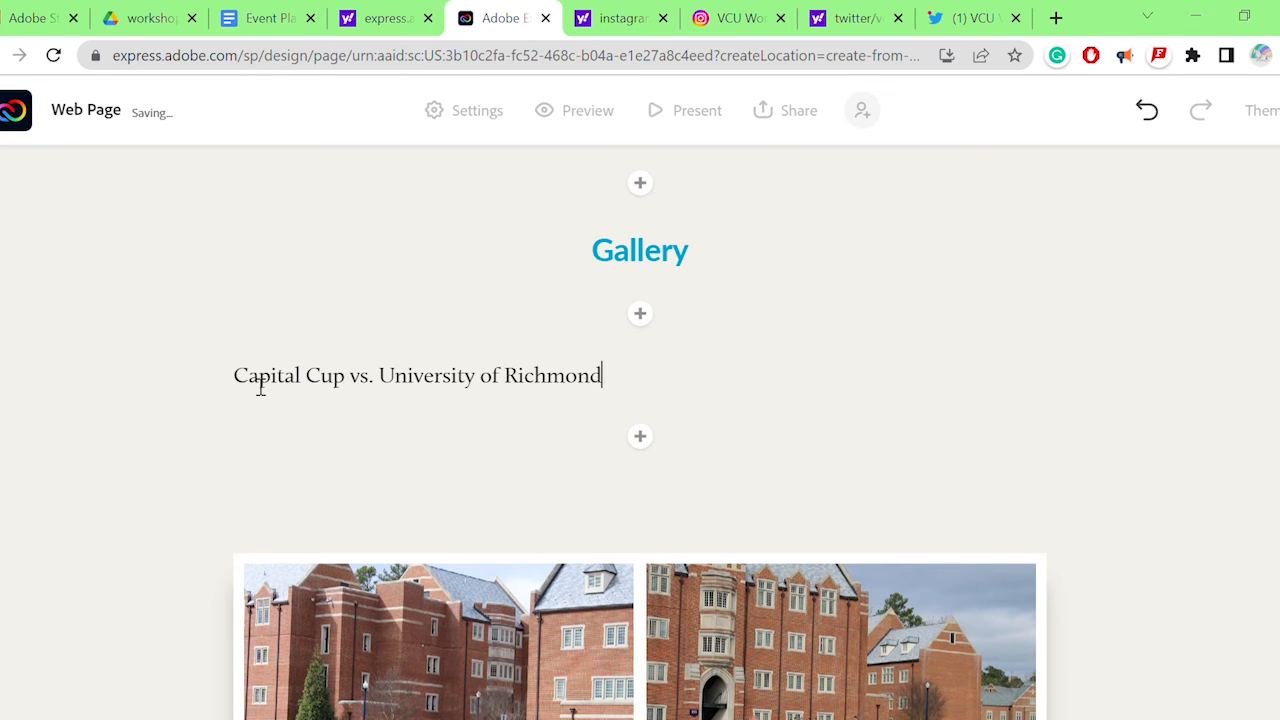
{"action": "left_click_drag", "start_coordinate": [603, 378], "coordinate": [237, 379]}
{"action": "left_click", "coordinate": [580, 334]}
{"action": "left_click", "coordinate": [1051, 386]}
{"action": "scroll", "coordinate": [1051, 386], "scroll_direction": "down", "scroll_amount": 5}
{"action": "scroll", "coordinate": [925, 683], "scroll_direction": "down", "scroll_amount": 3}
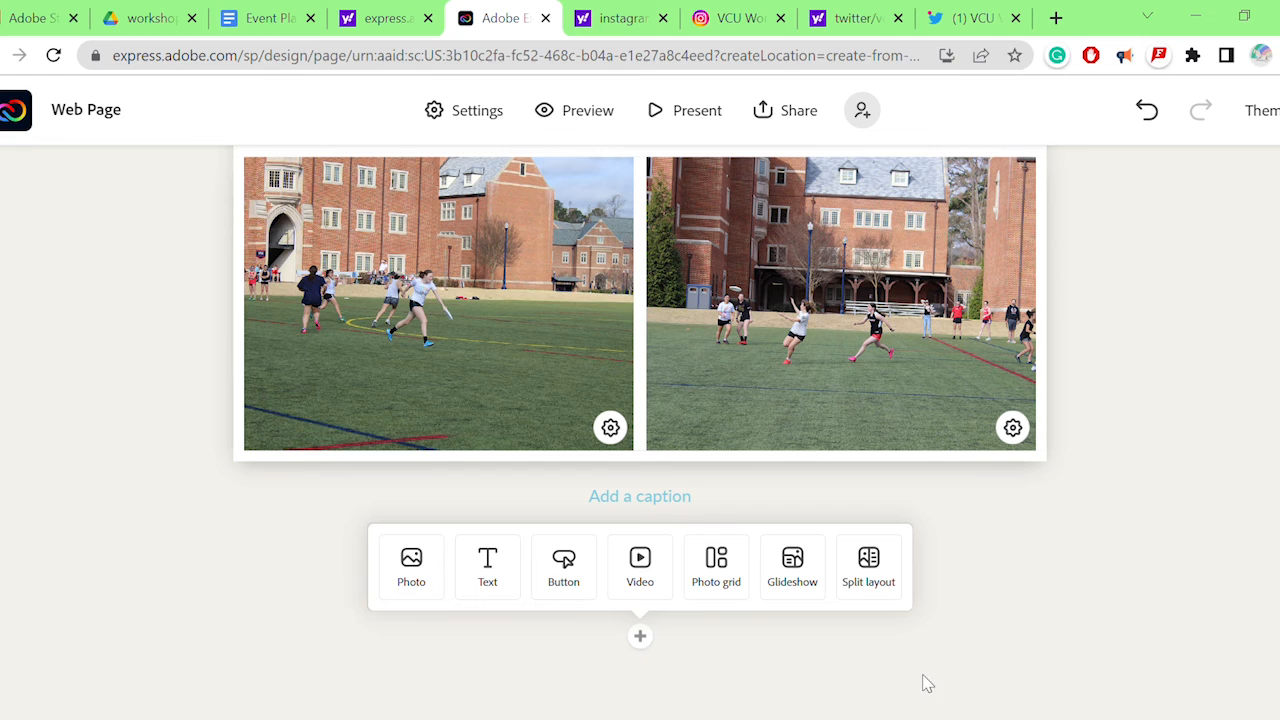
{"action": "left_click", "coordinate": [581, 592]}
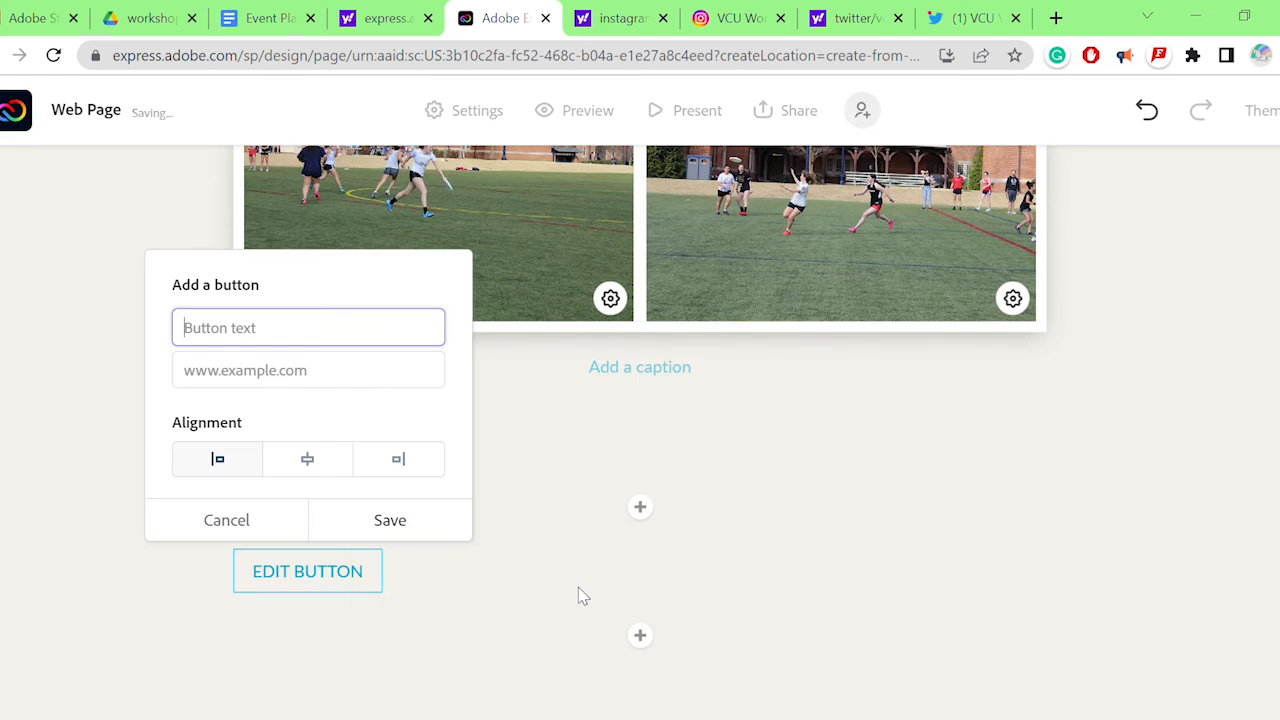
{"action": "left_click", "coordinate": [312, 468]}
{"action": "left_click", "coordinate": [339, 350]}
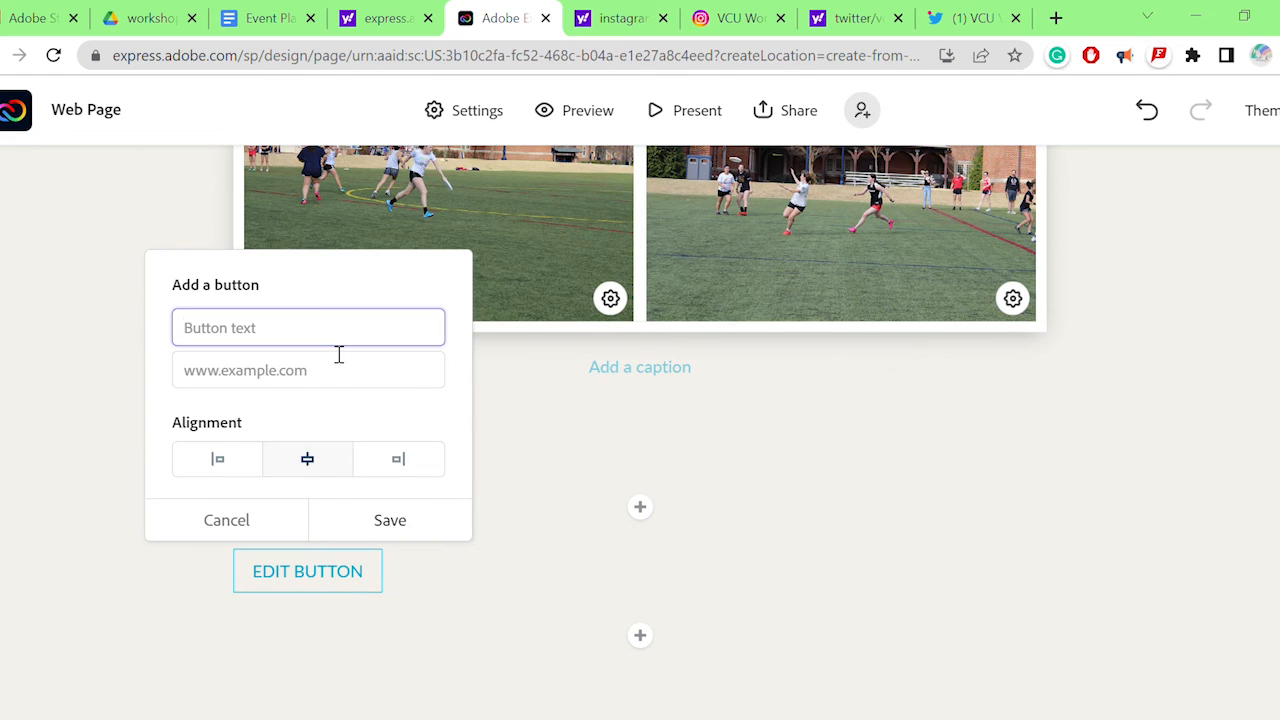
{"action": "type", "text": "Join Now!"}
{"action": "left_click", "coordinate": [326, 384]}
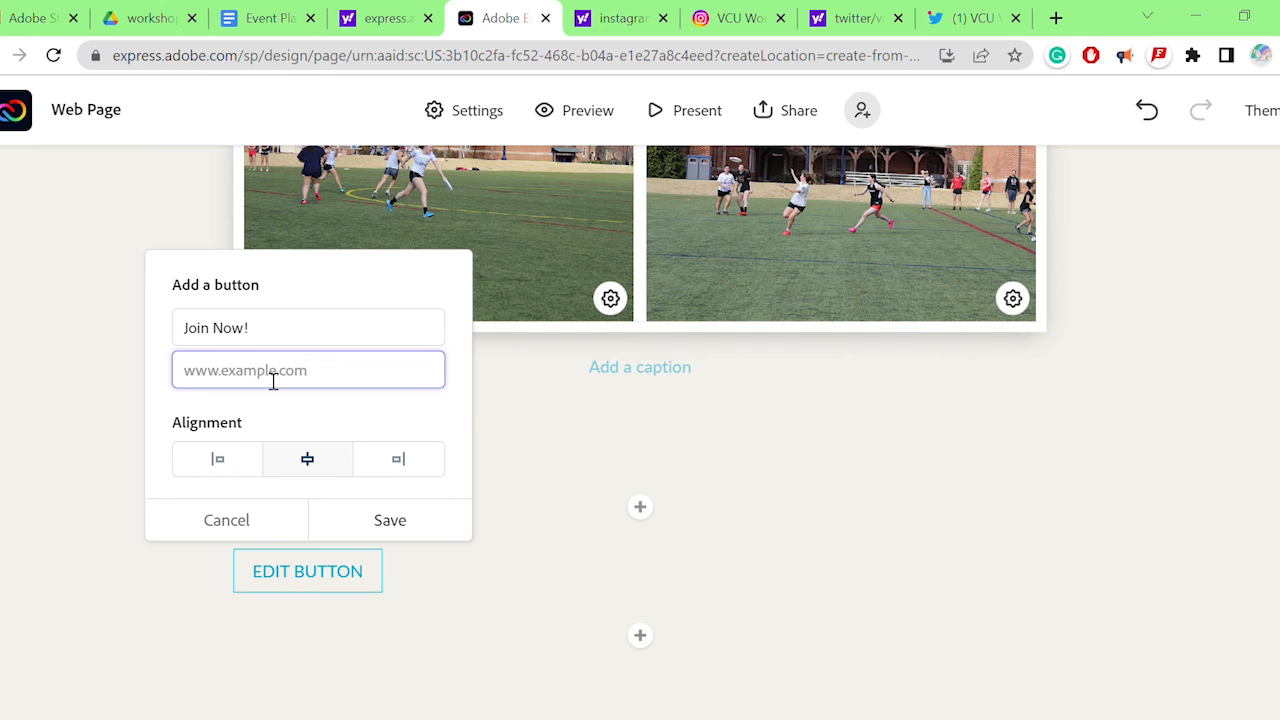
{"action": "left_click", "coordinate": [268, 522]}
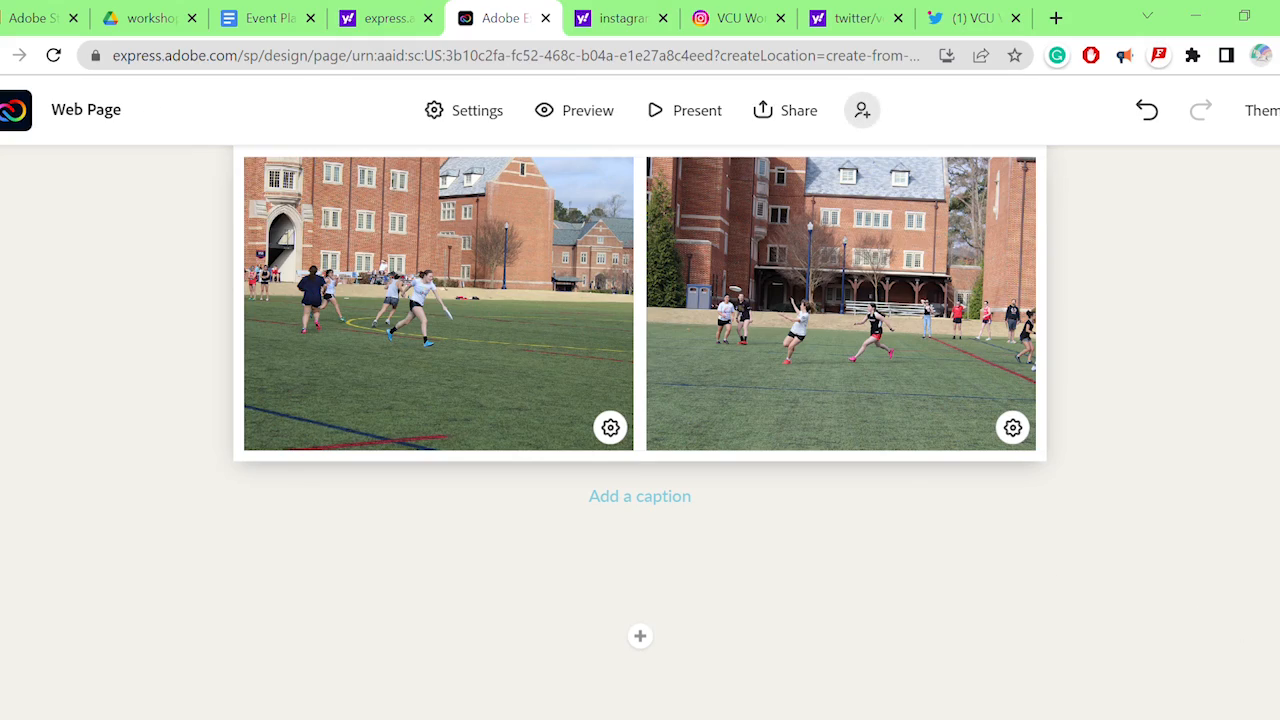
Review the page from the photo gallery back up to the title section.
{"action": "scroll", "coordinate": [640, 400], "scroll_direction": "up", "scroll_amount": 20}
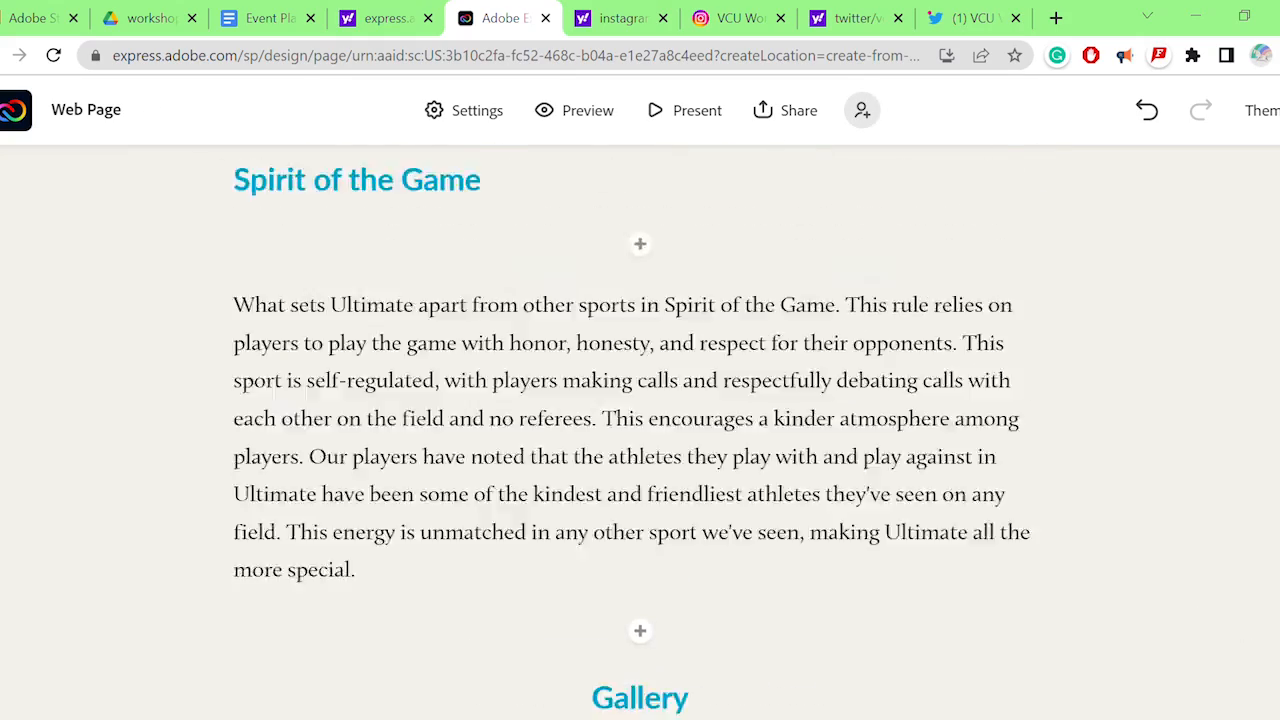
{"action": "scroll", "coordinate": [640, 400], "scroll_direction": "up", "scroll_amount": 15}
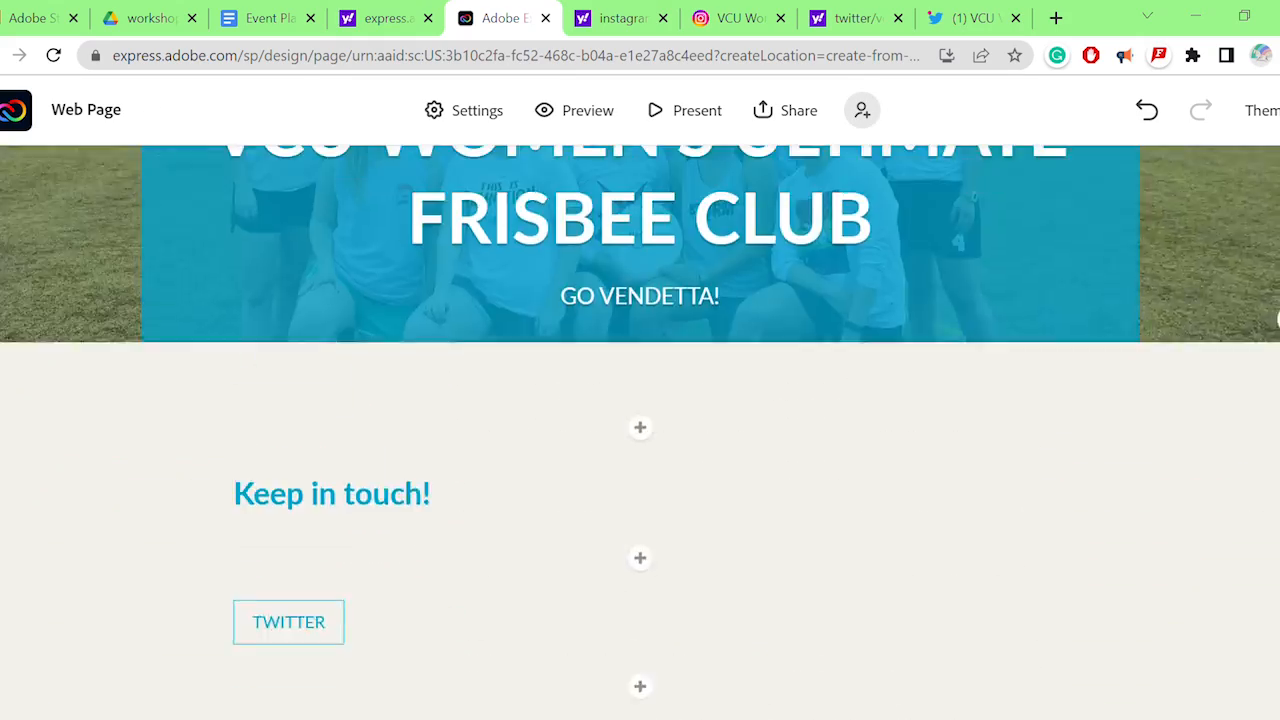
{"action": "scroll", "coordinate": [640, 400], "scroll_direction": "up", "scroll_amount": 2}
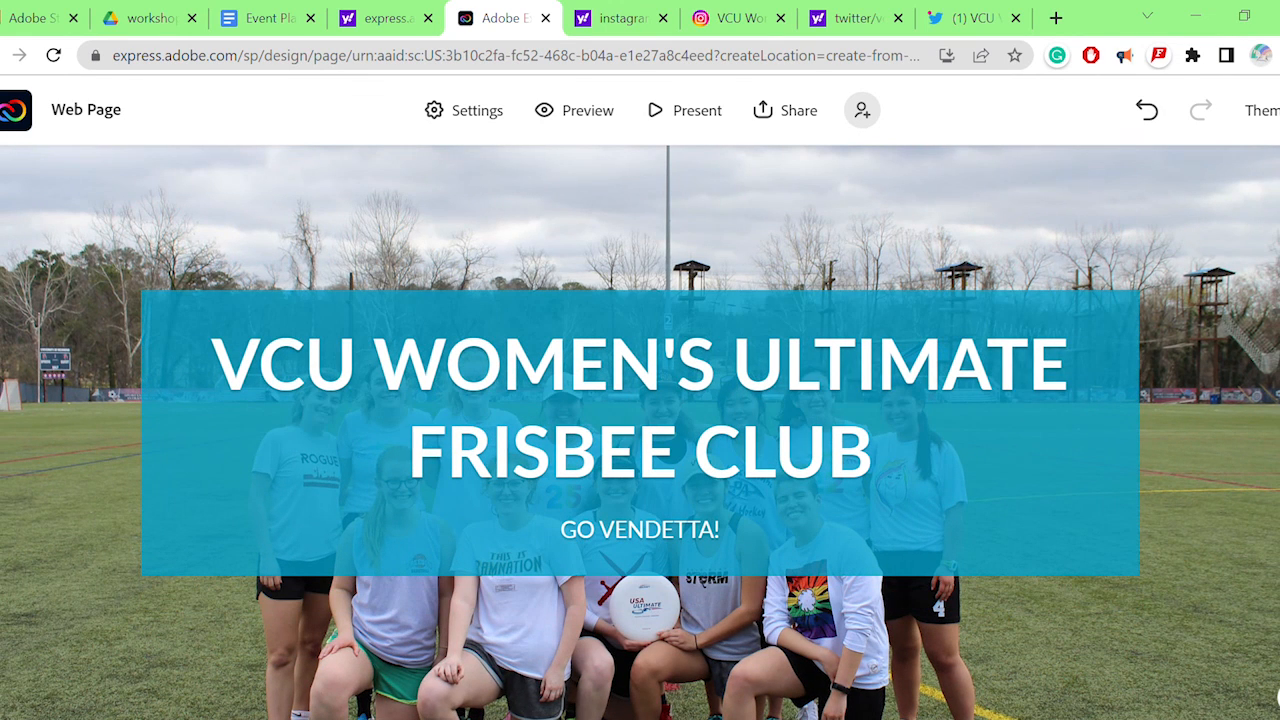